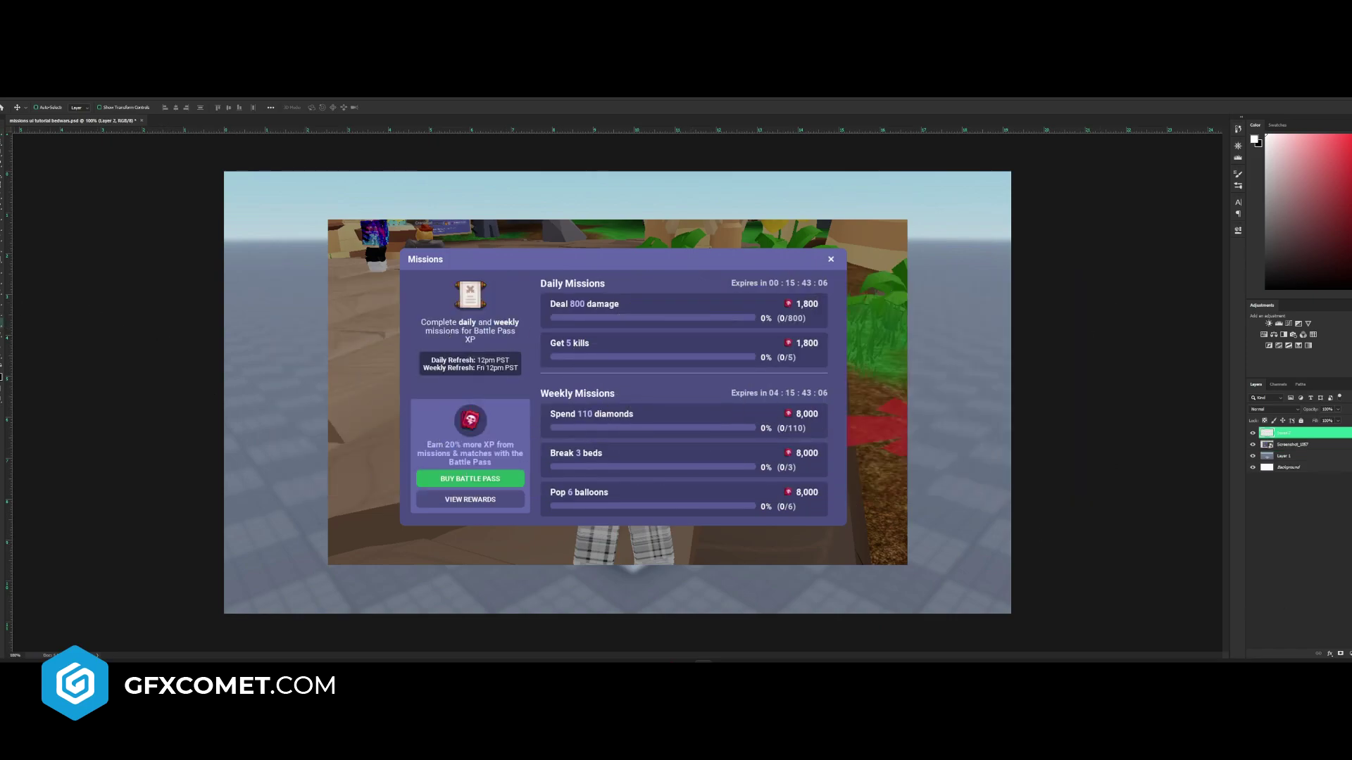
- Draw a rounded rectangle covering the reference Missions panel, then move it to the right of the reference
{"action": "left_click", "coordinate": [3, 322]}
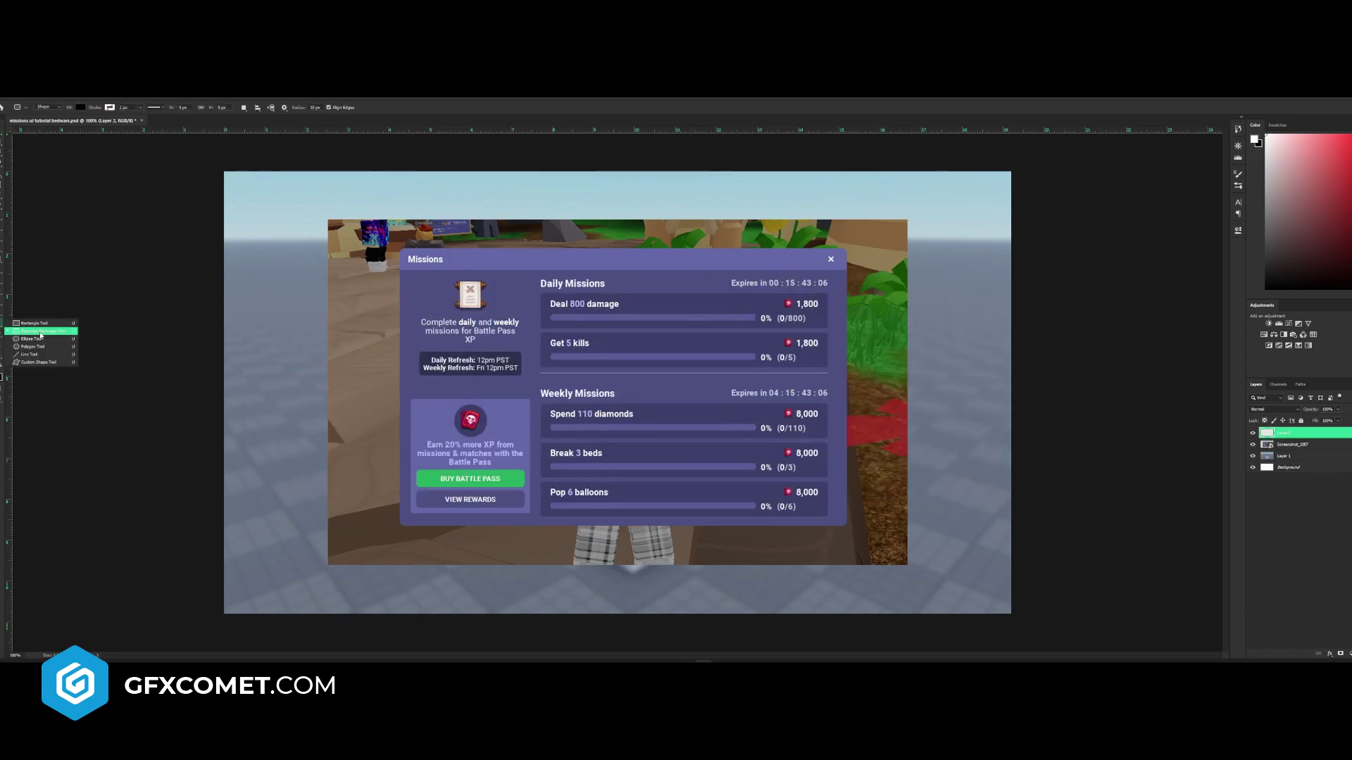
{"action": "left_click", "coordinate": [59, 334]}
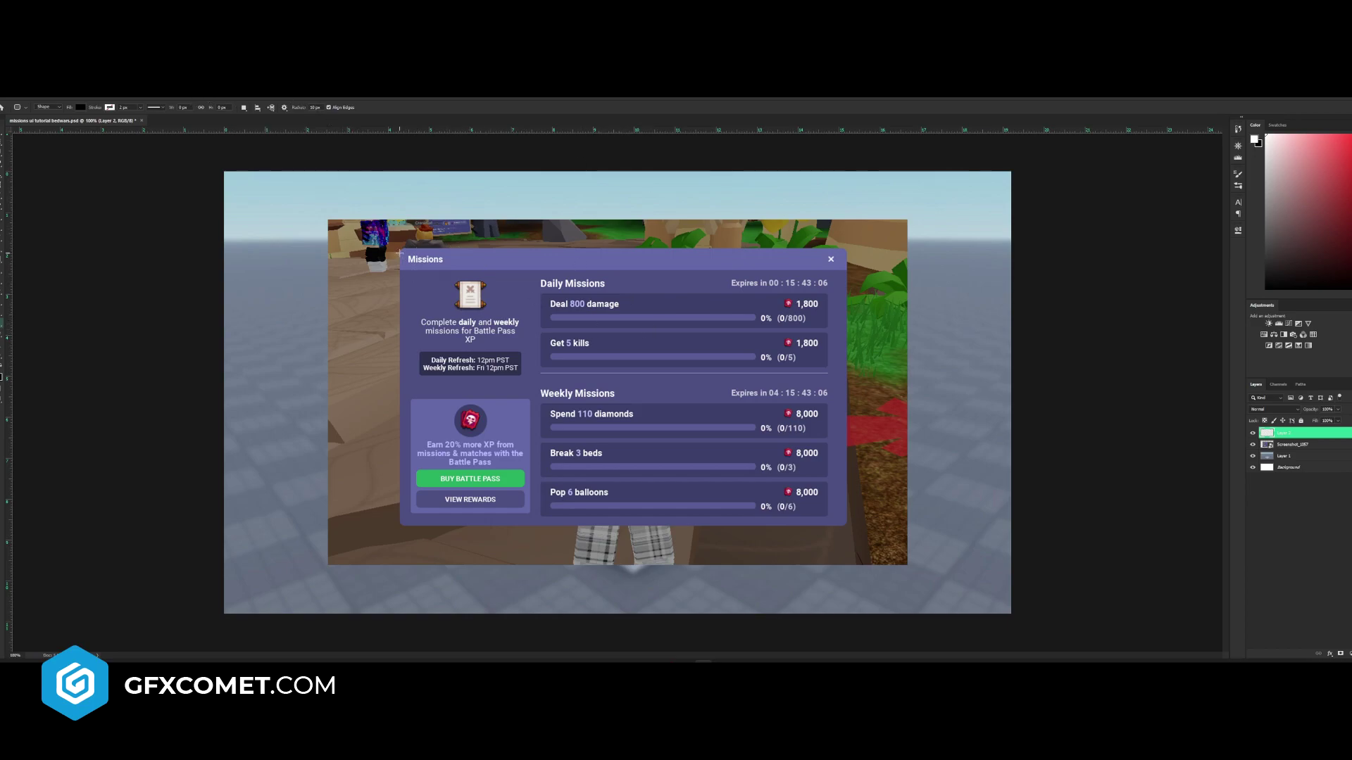
{"action": "left_click_drag", "start_coordinate": [400, 248], "coordinate": [845, 526]}
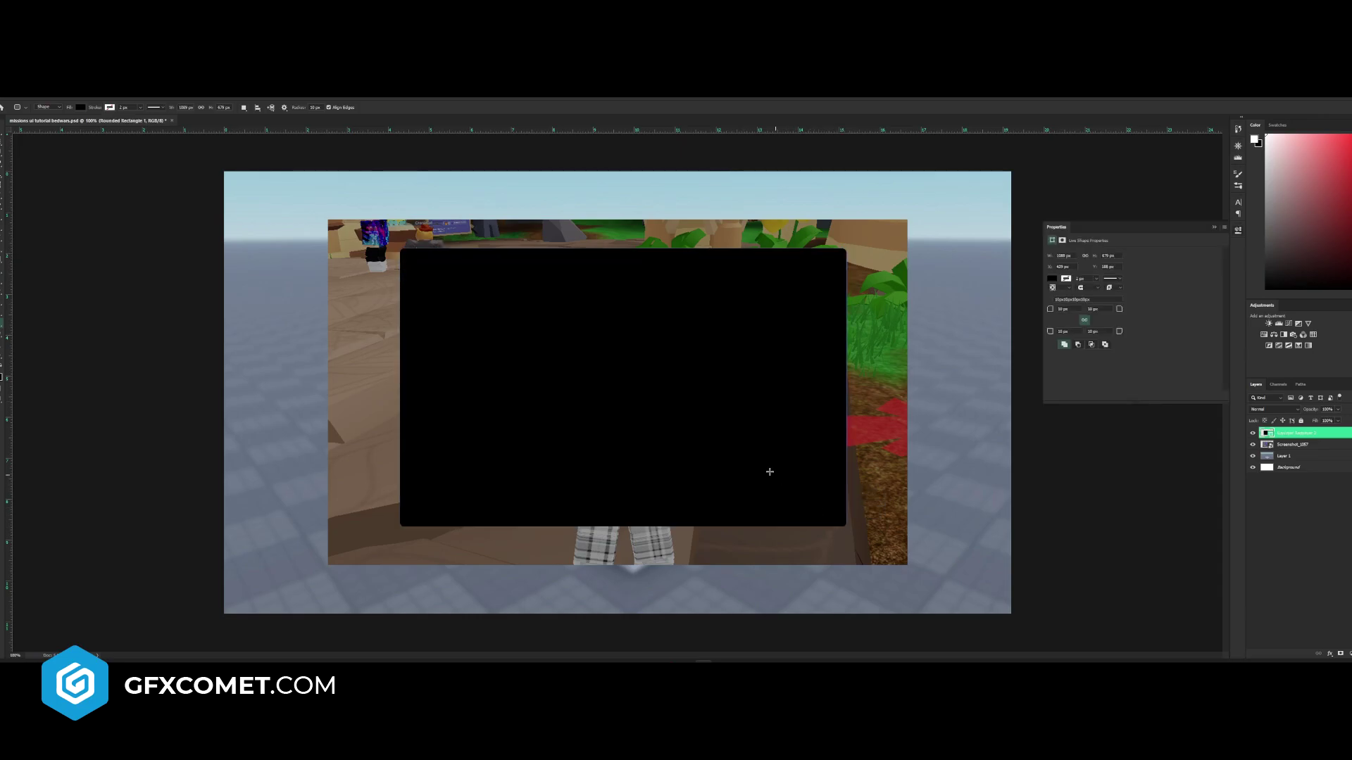
{"action": "key", "text": "v"}
{"action": "key", "text": "shift+Right"}
{"action": "key", "text": "shift+Right"}
{"action": "key", "text": "shift+Right"}
{"action": "key", "text": "shift+Right"}
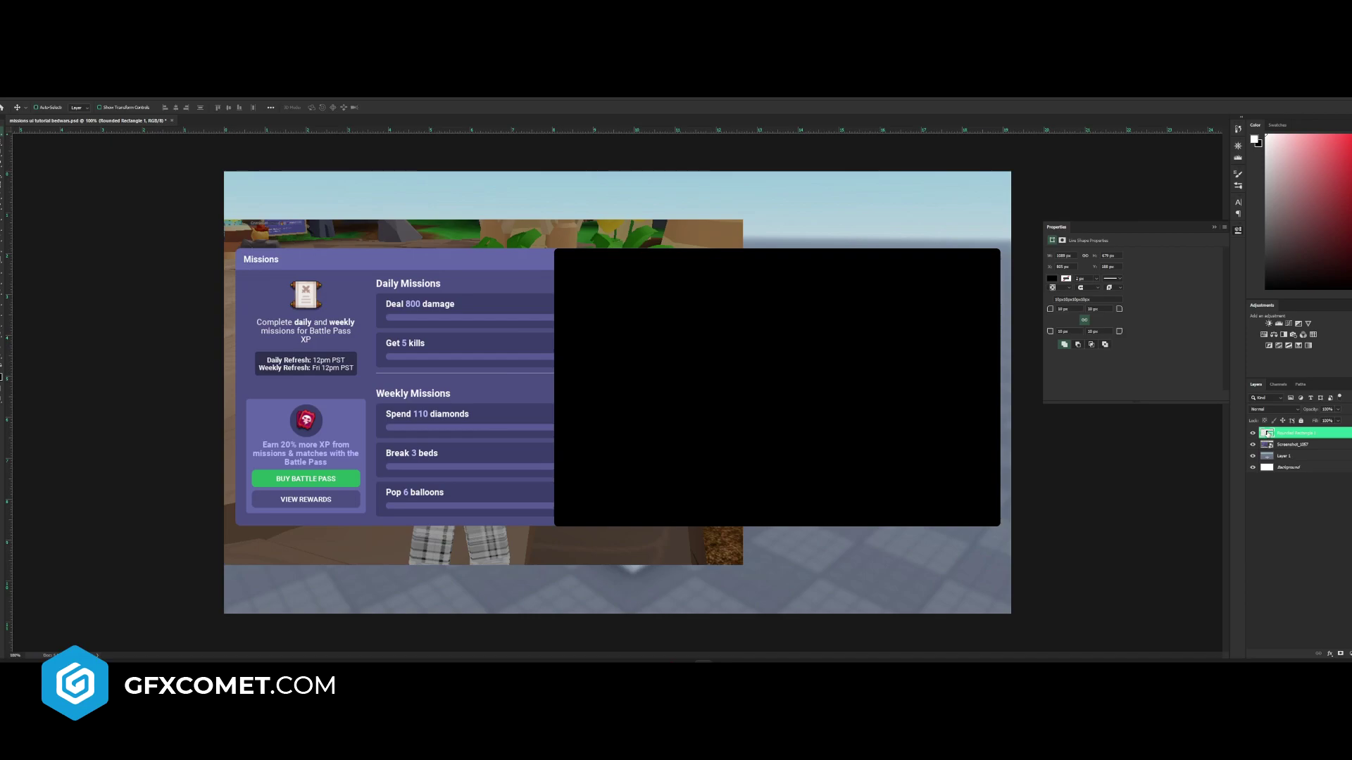
- Fill the rounded rectangle with the body purple sampled from the reference Missions panel
{"action": "double_click", "coordinate": [1267, 433]}
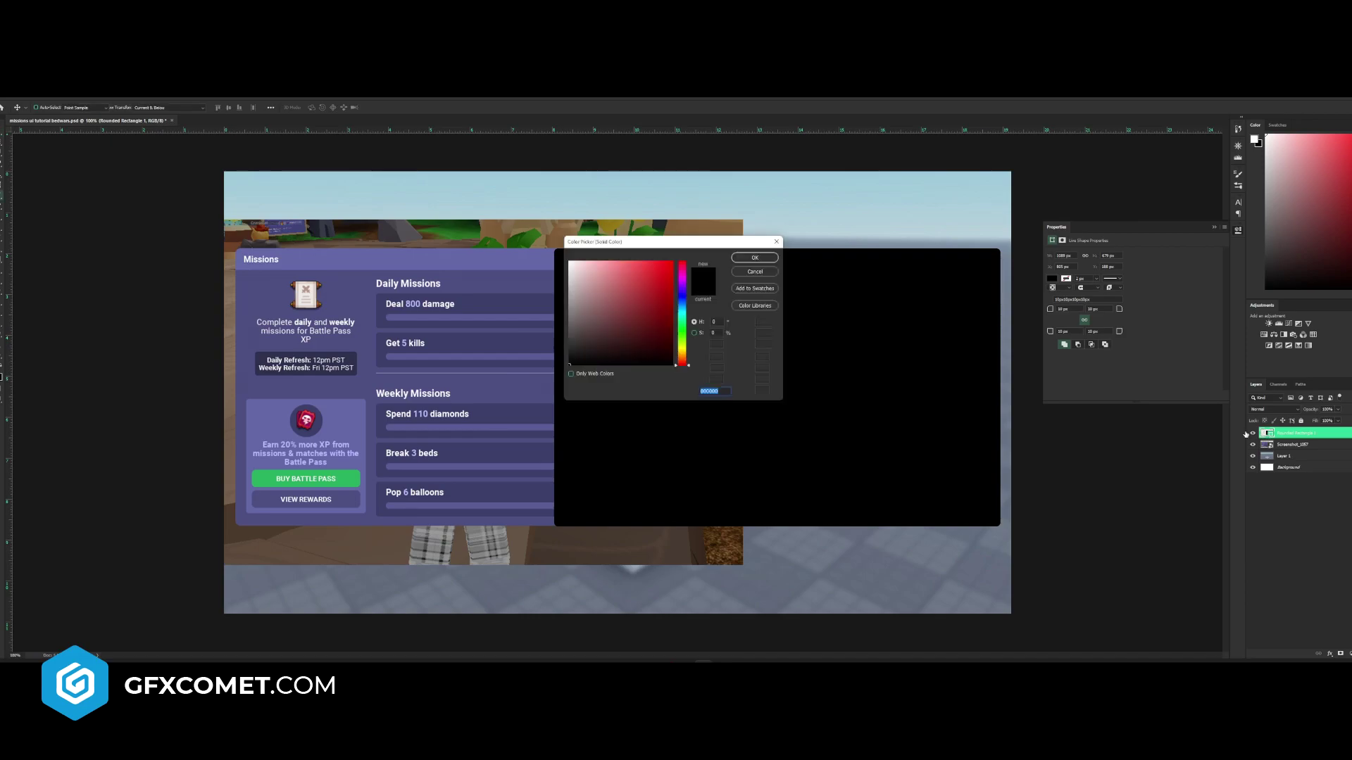
{"action": "left_click", "coordinate": [480, 400]}
{"action": "left_click", "coordinate": [774, 260]}
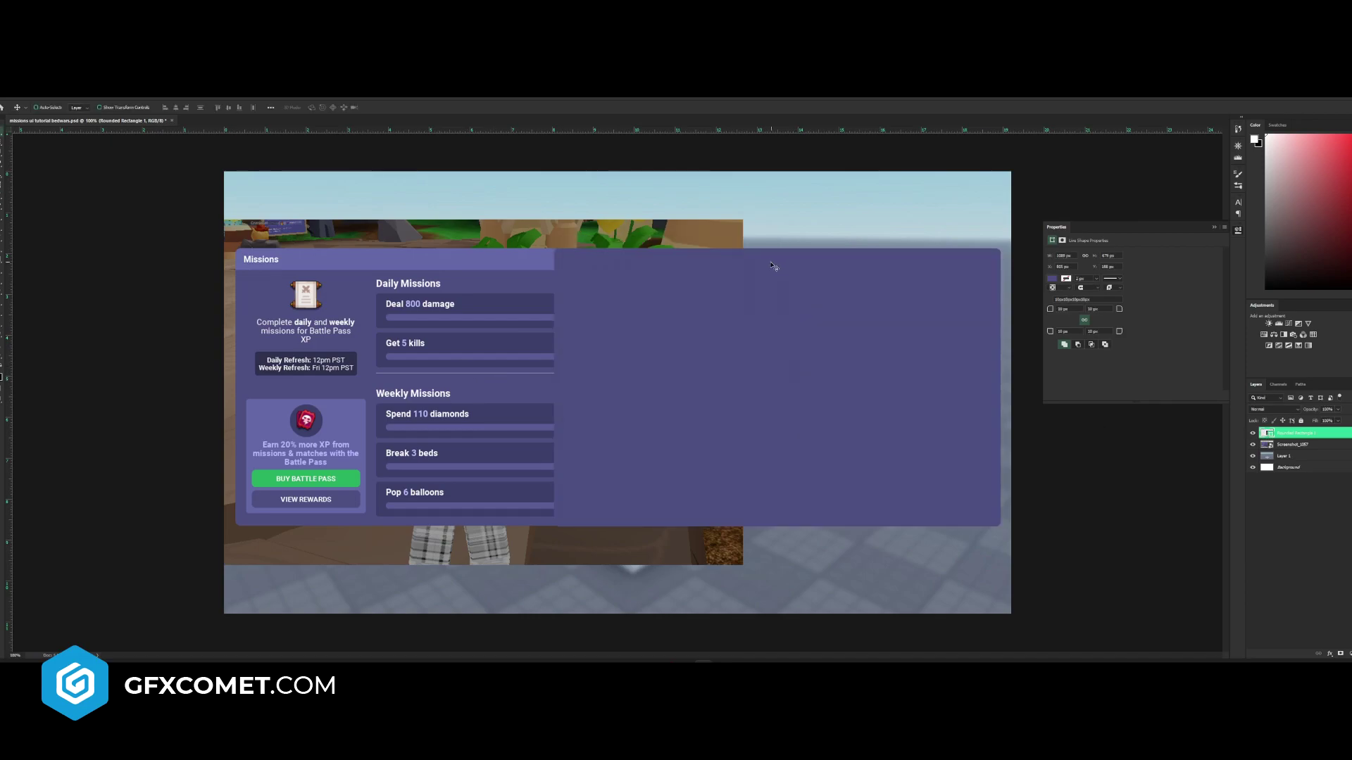
- Duplicate the panel rectangle and fill the copy with the lighter purple sampled from the reference header
{"action": "key", "text": "ctrl+j"}
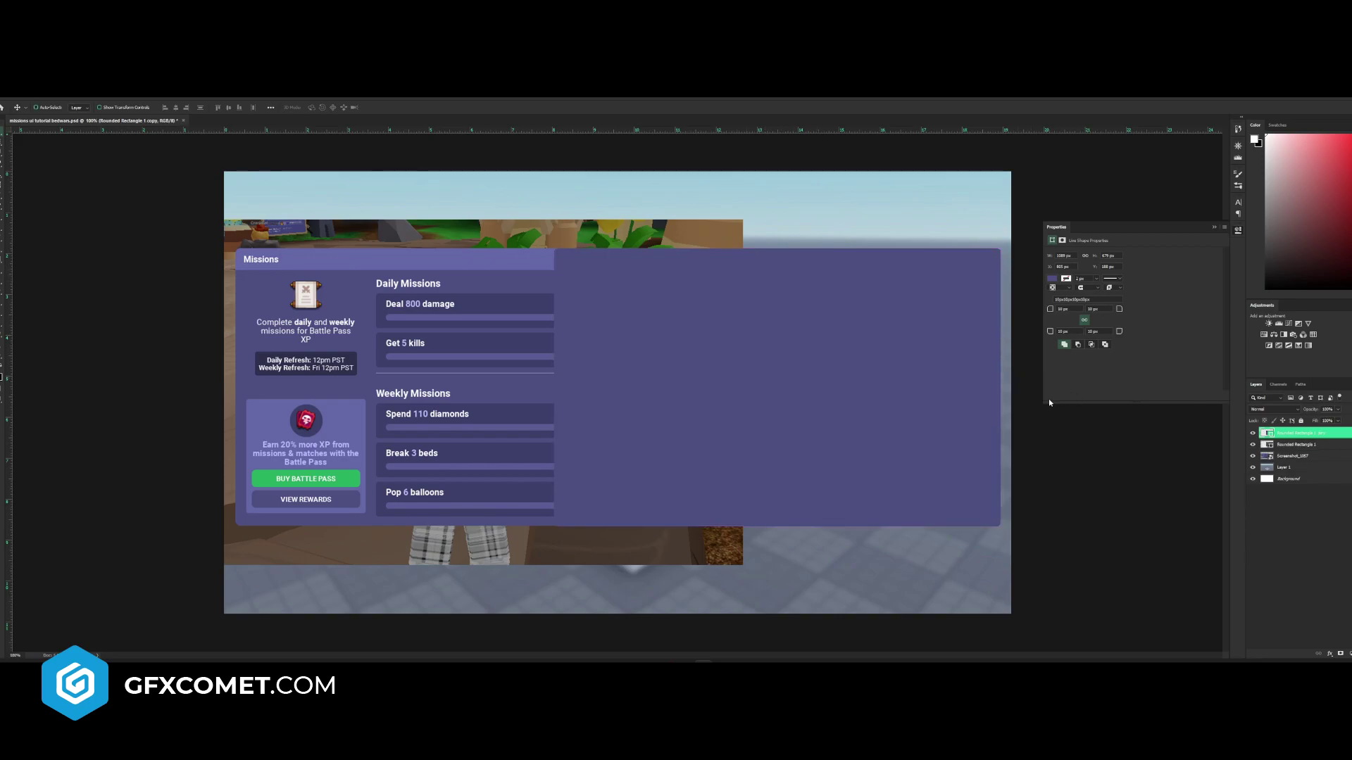
{"action": "double_click", "coordinate": [1268, 433]}
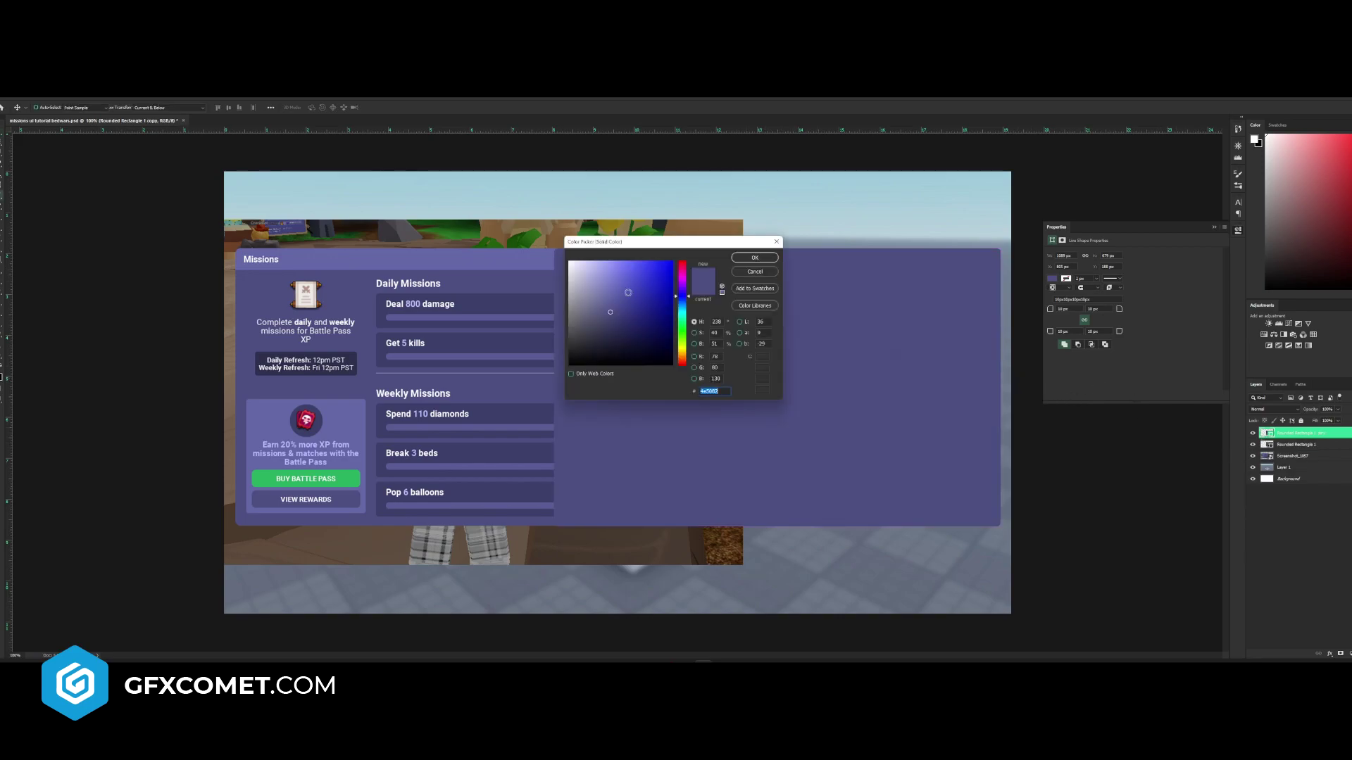
{"action": "left_click", "coordinate": [359, 254]}
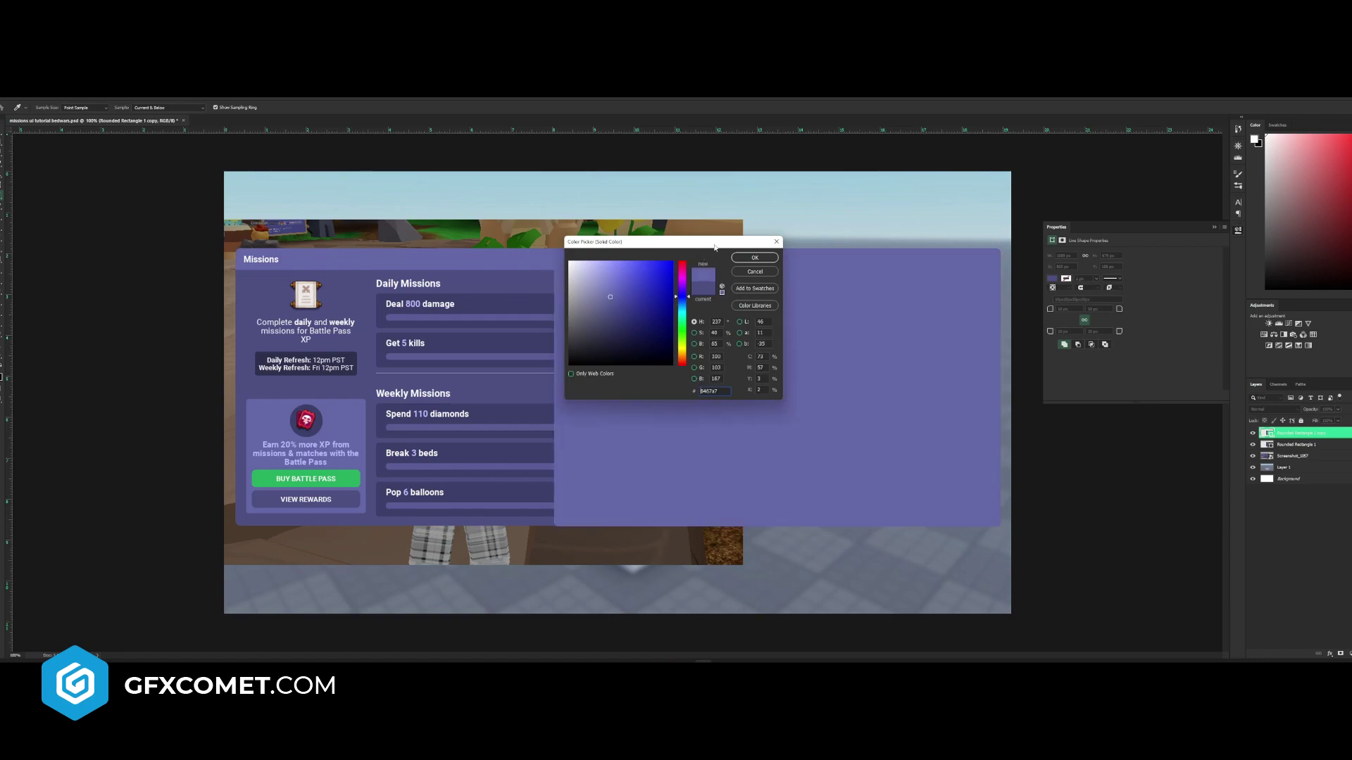
{"action": "left_click_drag", "start_coordinate": [715, 244], "coordinate": [665, 298]}
{"action": "left_click", "coordinate": [705, 312]}
- Shrink the lighter copy to the reference header's height and shift both panel shapes slightly right
{"action": "key", "text": "ctrl+t"}
{"action": "left_click_drag", "start_coordinate": [777, 526], "coordinate": [766, 274]}
{"action": "key", "text": "Return"}
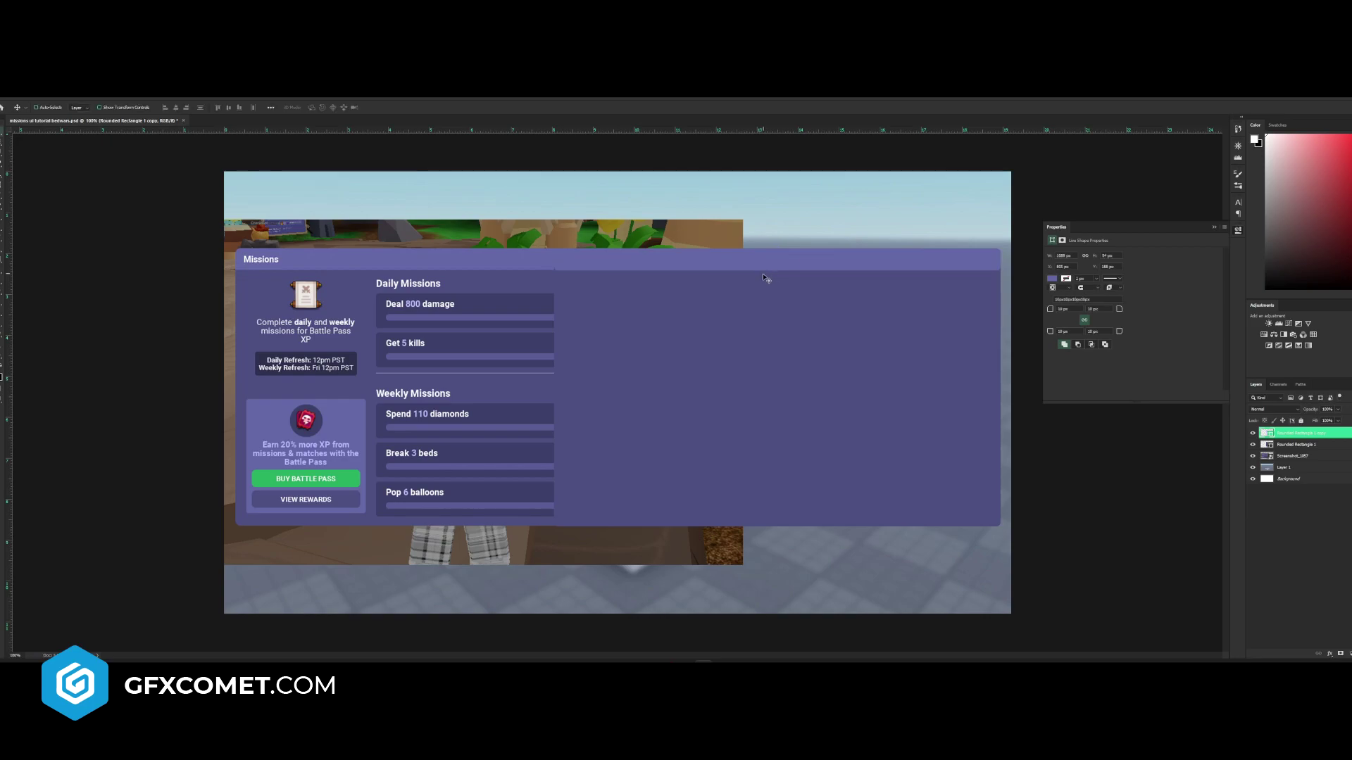
{"action": "left_click", "coordinate": [1288, 445], "text": "shift"}
{"action": "mouse_move", "coordinate": [968, 421]}
{"action": "left_mouse_down"}
{"action": "mouse_move", "coordinate": [766, 407]}
{"action": "mouse_move", "coordinate": [1108, 426]}
{"action": "mouse_move", "coordinate": [981, 426]}
{"action": "left_mouse_up"}
{"action": "left_click", "coordinate": [1299, 433]}
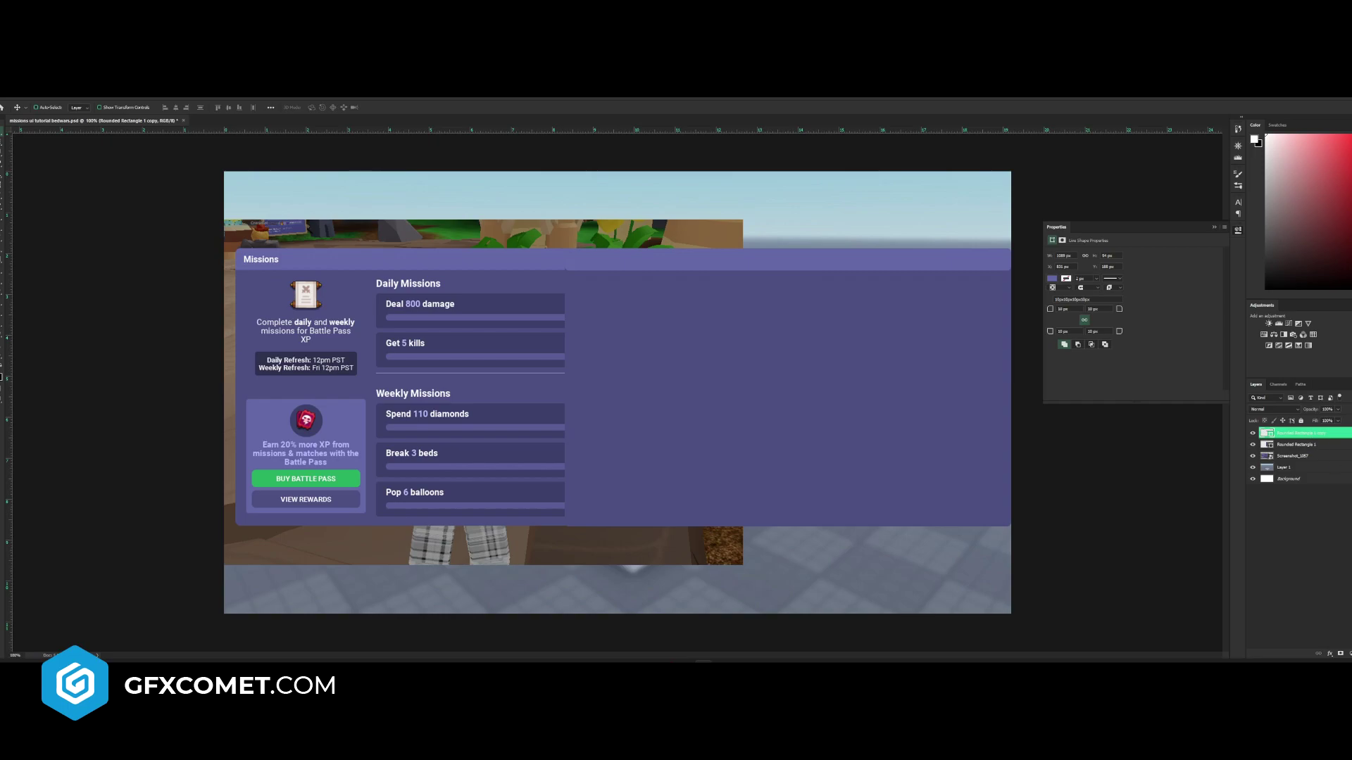
- Hide the two panel shapes and draw a rounded rectangle over the "Deal 800 damage" row on a new layer
{"action": "key", "text": "ctrl+shift+alt+n"}
{"action": "left_click", "coordinate": [1253, 455]}
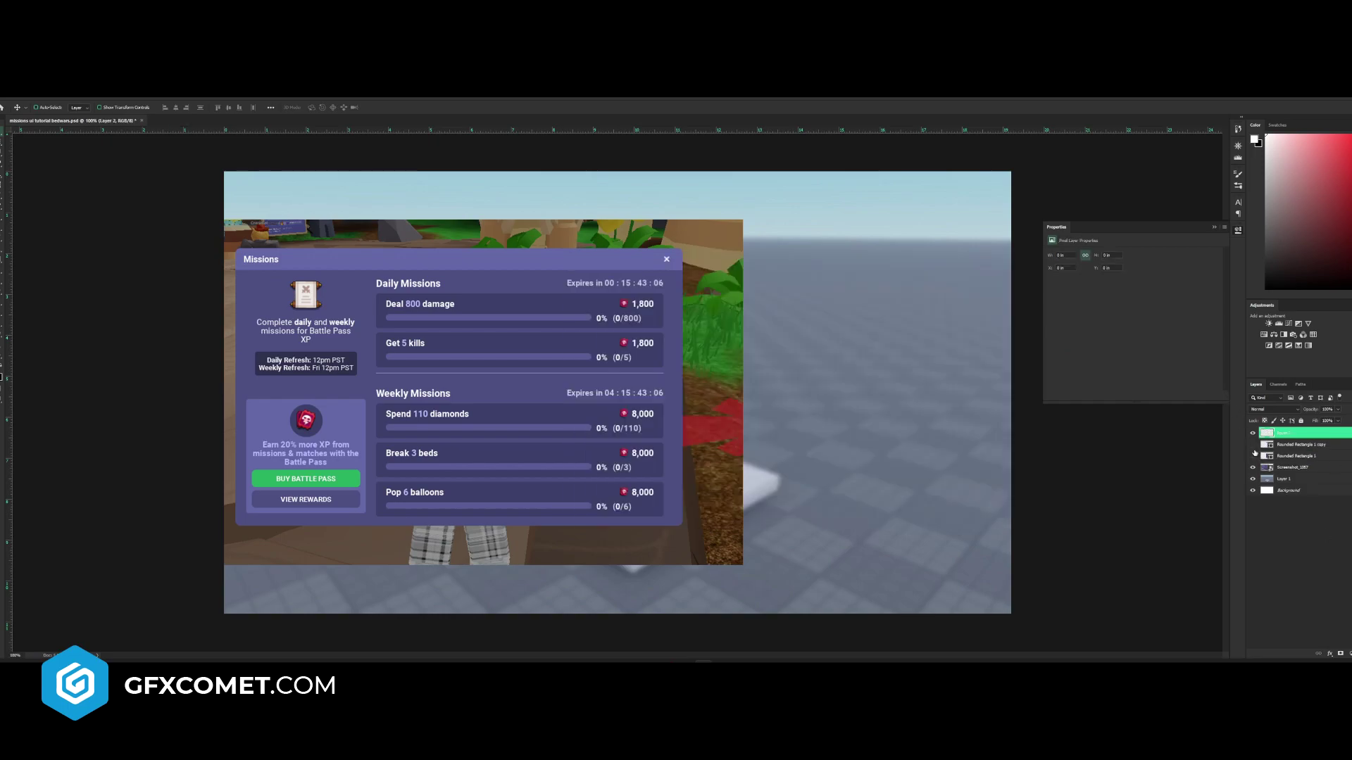
{"action": "key", "text": "u"}
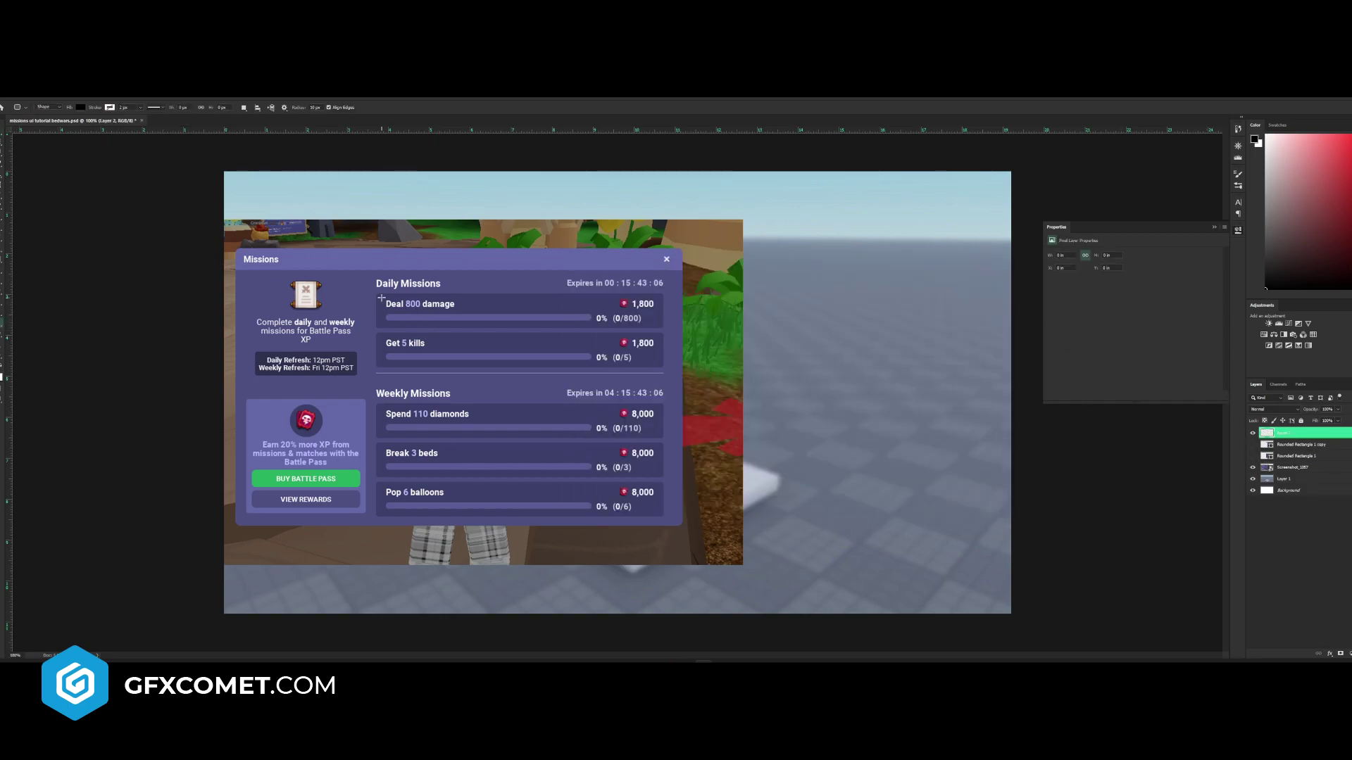
{"action": "left_click_drag", "start_coordinate": [377, 294], "coordinate": [664, 328]}
{"action": "key", "text": "v"}
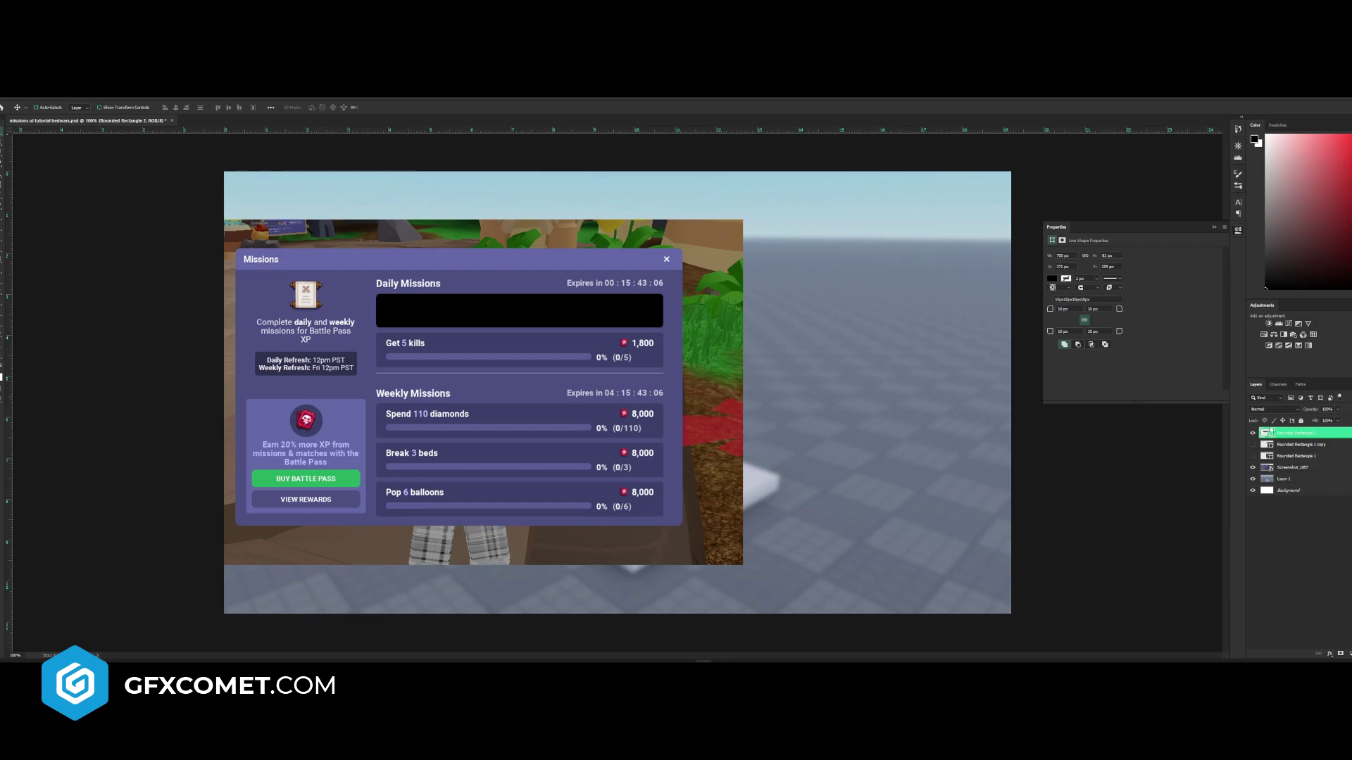
- Fill the mission row rectangle with the dark purple sampled from the reference row background
{"action": "double_click", "coordinate": [1268, 433]}
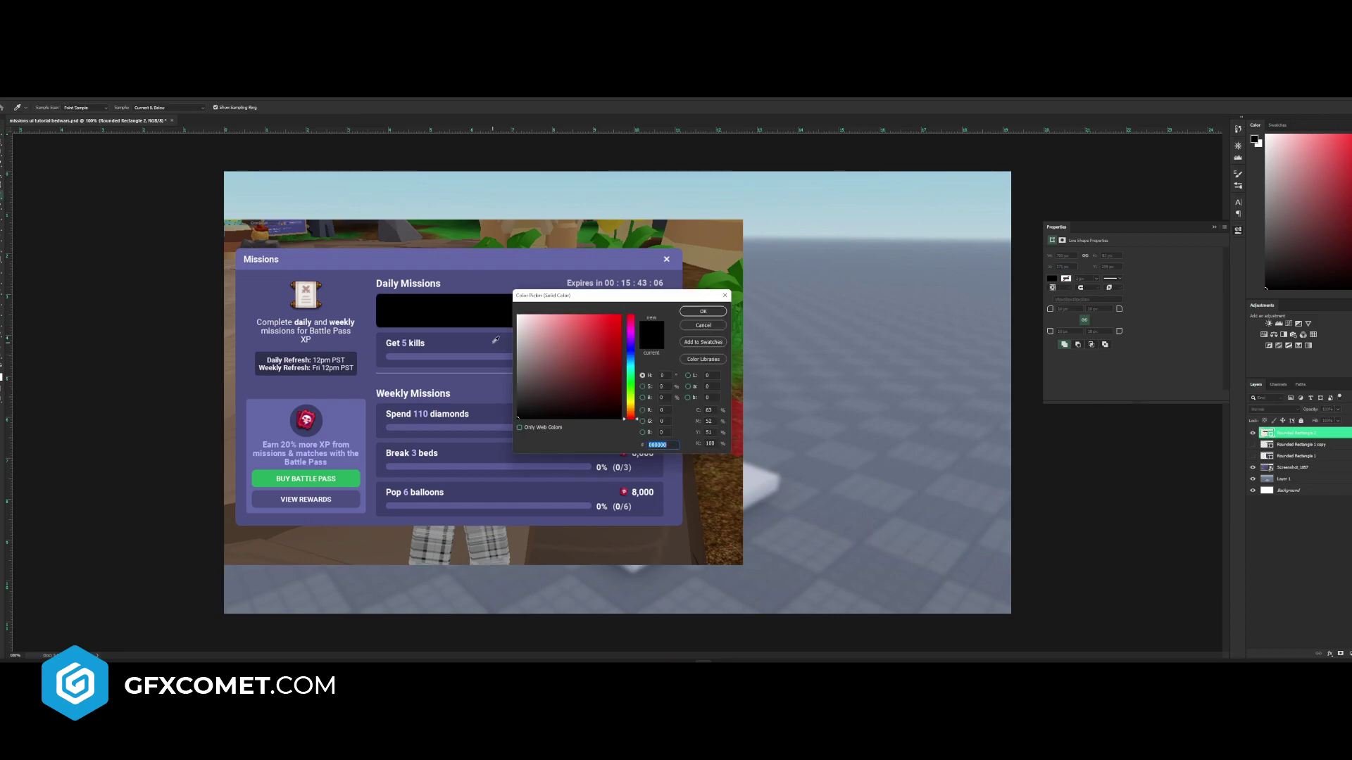
{"action": "left_click", "coordinate": [496, 340]}
{"action": "left_click", "coordinate": [703, 311]}
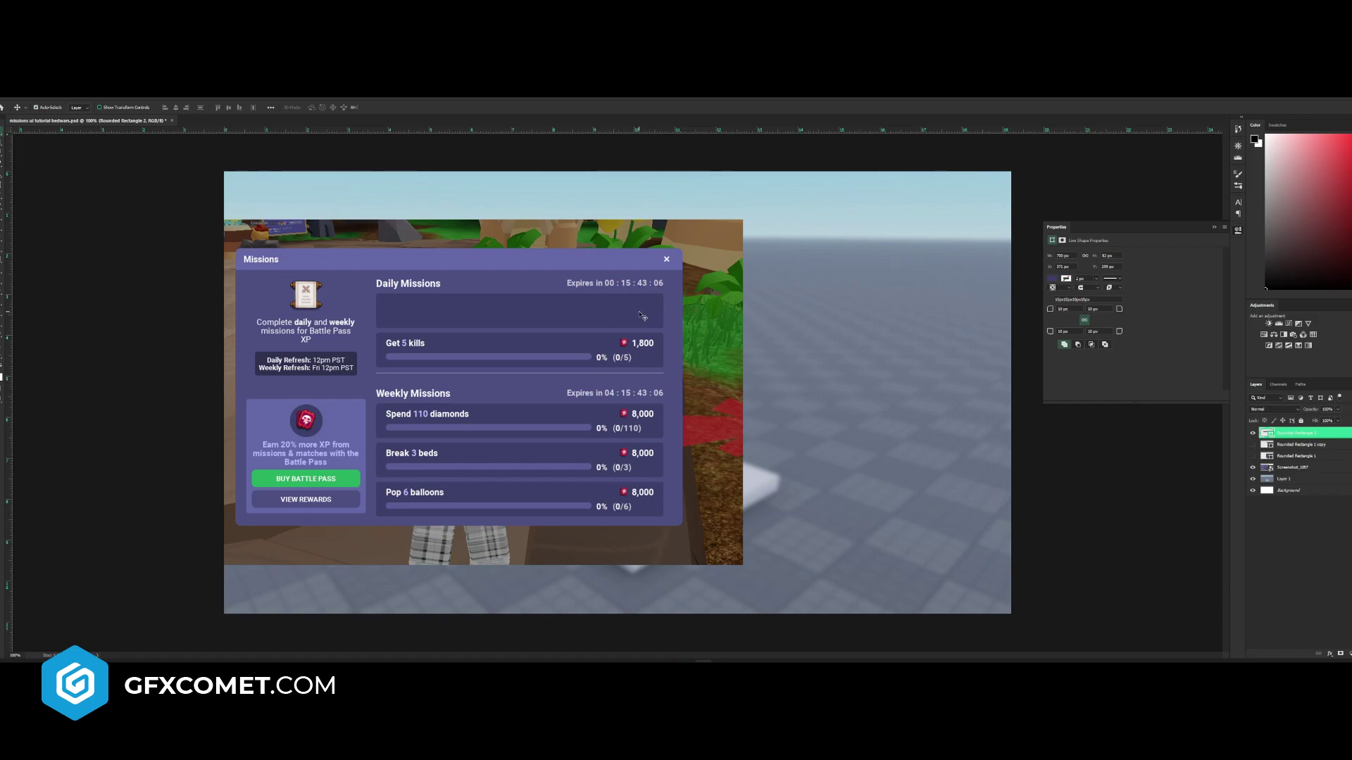
- Duplicate the mission row rectangle over the second daily row and the three weekly mission rows
{"action": "left_click_drag", "start_coordinate": [578, 312], "coordinate": [578, 351]}
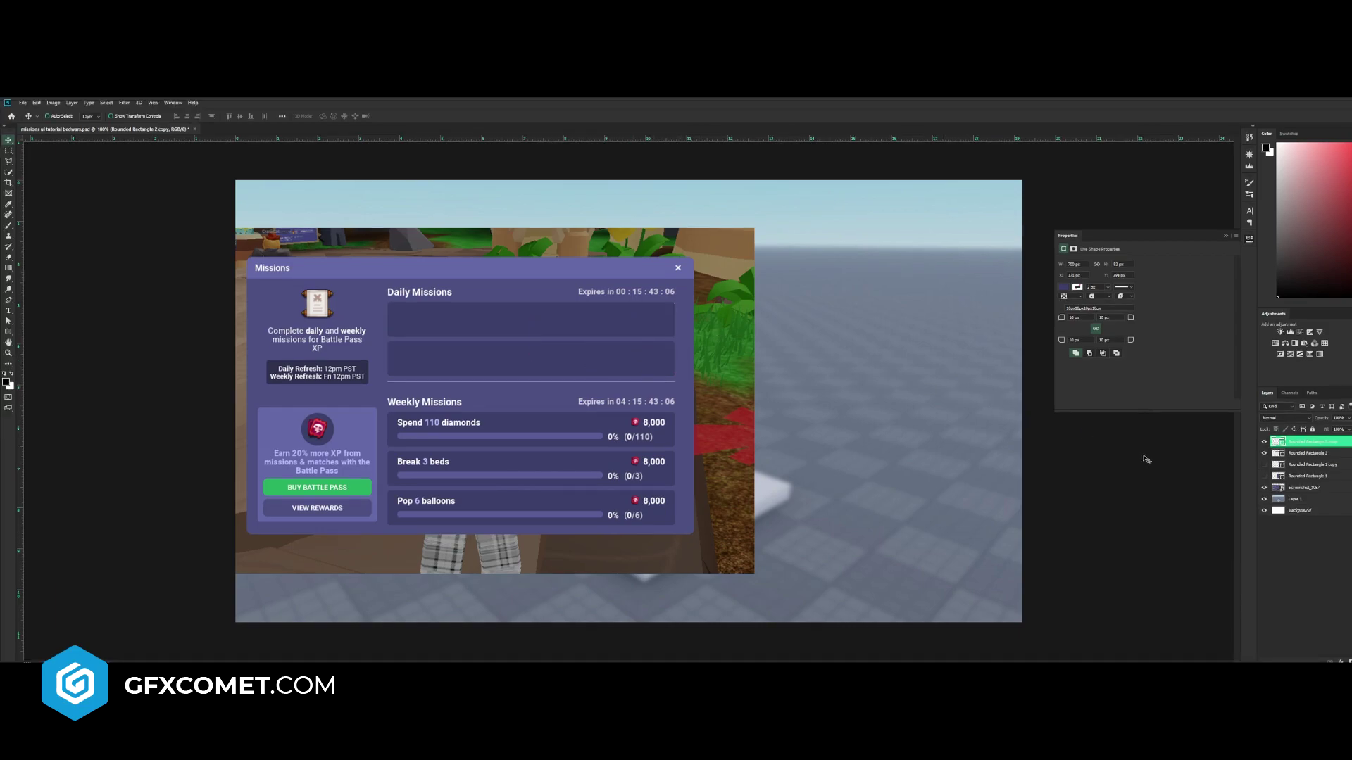
{"action": "left_click", "coordinate": [1306, 455], "text": "shift"}
{"action": "left_click_drag", "start_coordinate": [646, 321], "coordinate": [633, 469]}
{"action": "left_click", "coordinate": [1341, 445]}
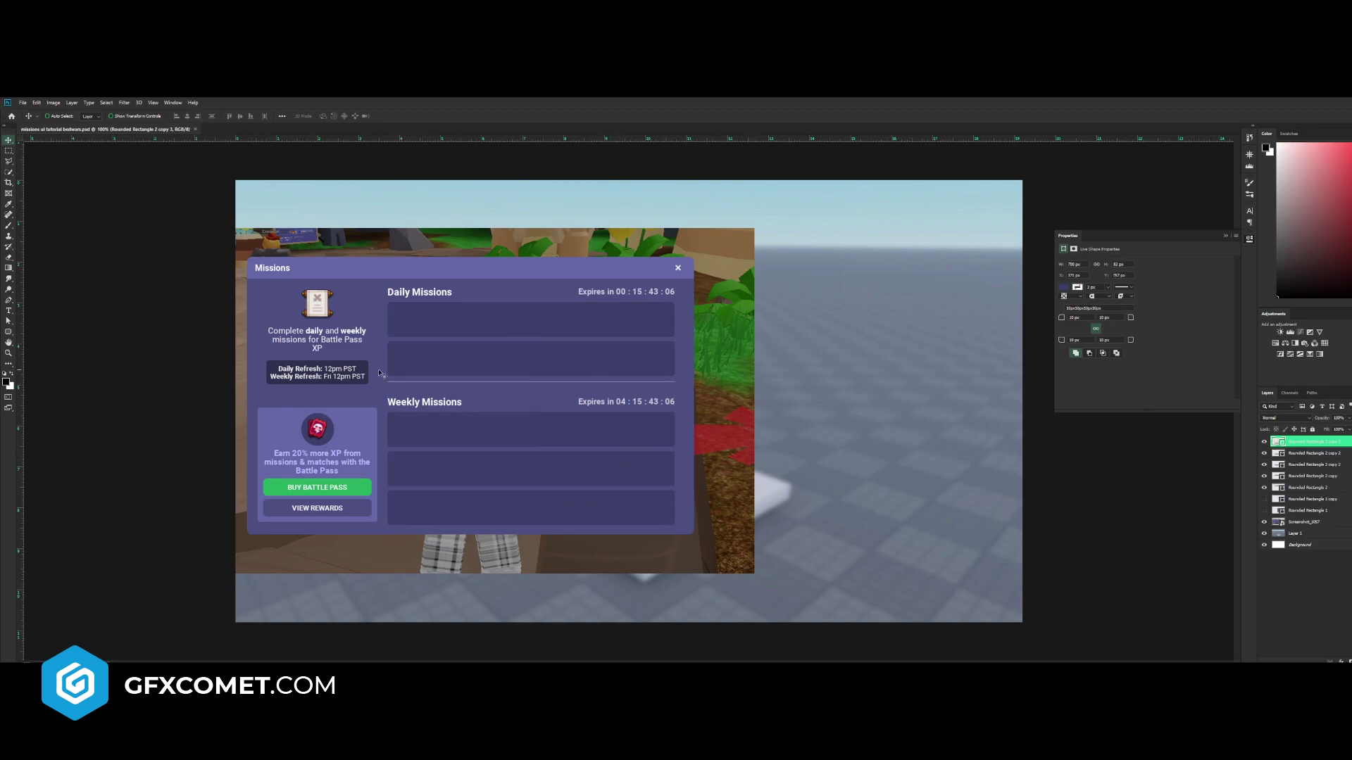
- Duplicate a row bar at the divider between daily and weekly missions and fill it with the divider's sampled light colour
{"action": "left_click_drag", "start_coordinate": [586, 508], "coordinate": [577, 379]}
{"action": "key", "text": "ctrl+t"}
{"action": "key", "text": "Return"}
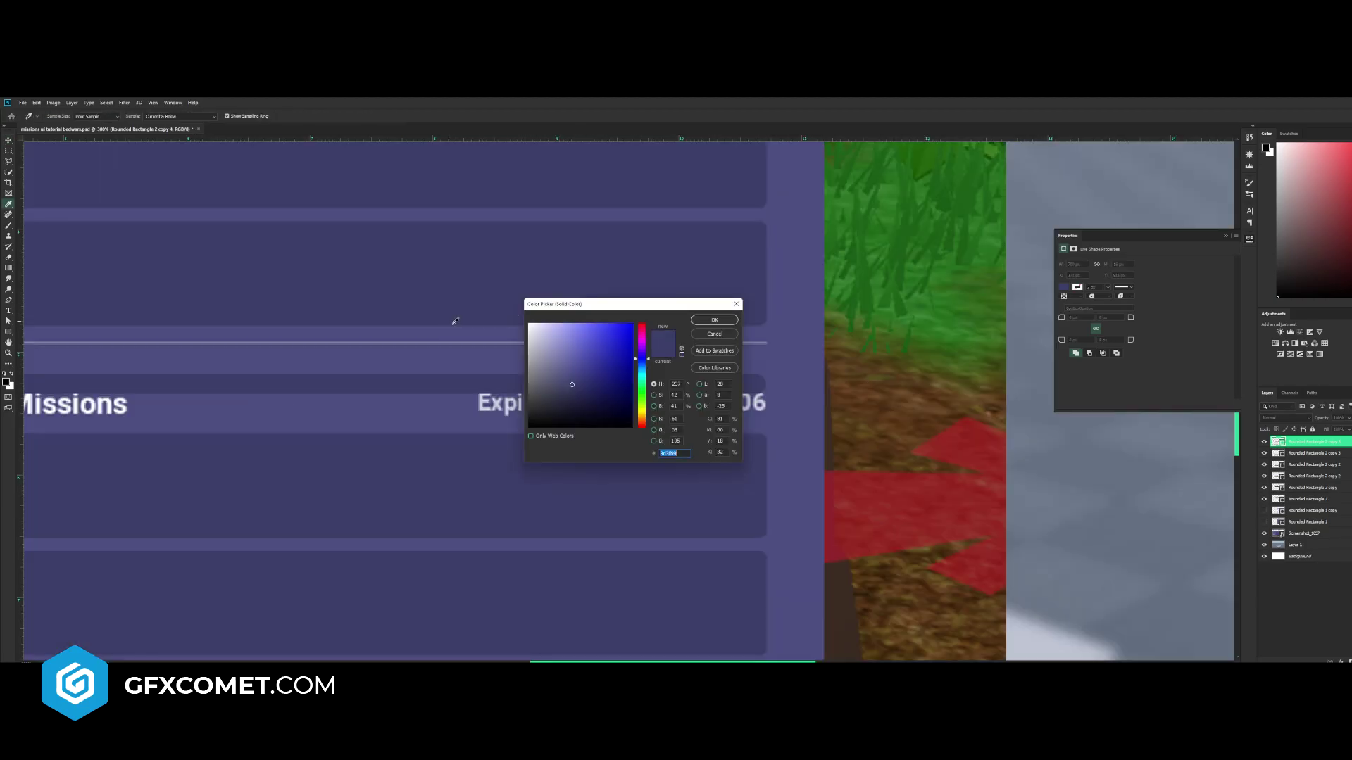
{"action": "left_click", "coordinate": [443, 342]}
{"action": "left_click", "coordinate": [717, 322]}
- Thin the divider copy into a narrow line aligned with the reference divider above Weekly Missions
{"action": "left_click_drag", "start_coordinate": [722, 401], "coordinate": [594, 373]}
{"action": "key", "text": "ctrl+t"}
{"action": "left_click_drag", "start_coordinate": [498, 372], "coordinate": [523, 348]}
{"action": "key", "text": "Return"}
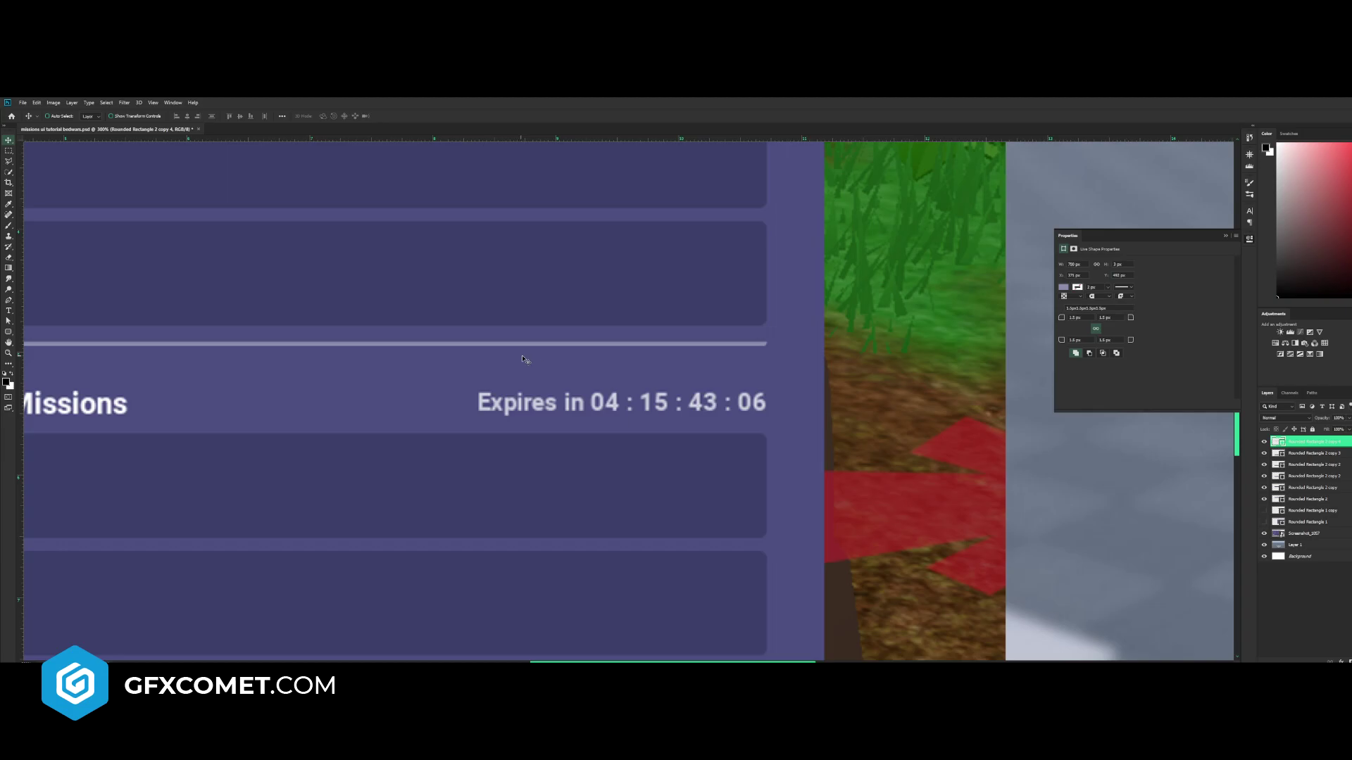
{"action": "key", "text": "ctrl+minus"}
{"action": "key", "text": "ctrl+minus"}
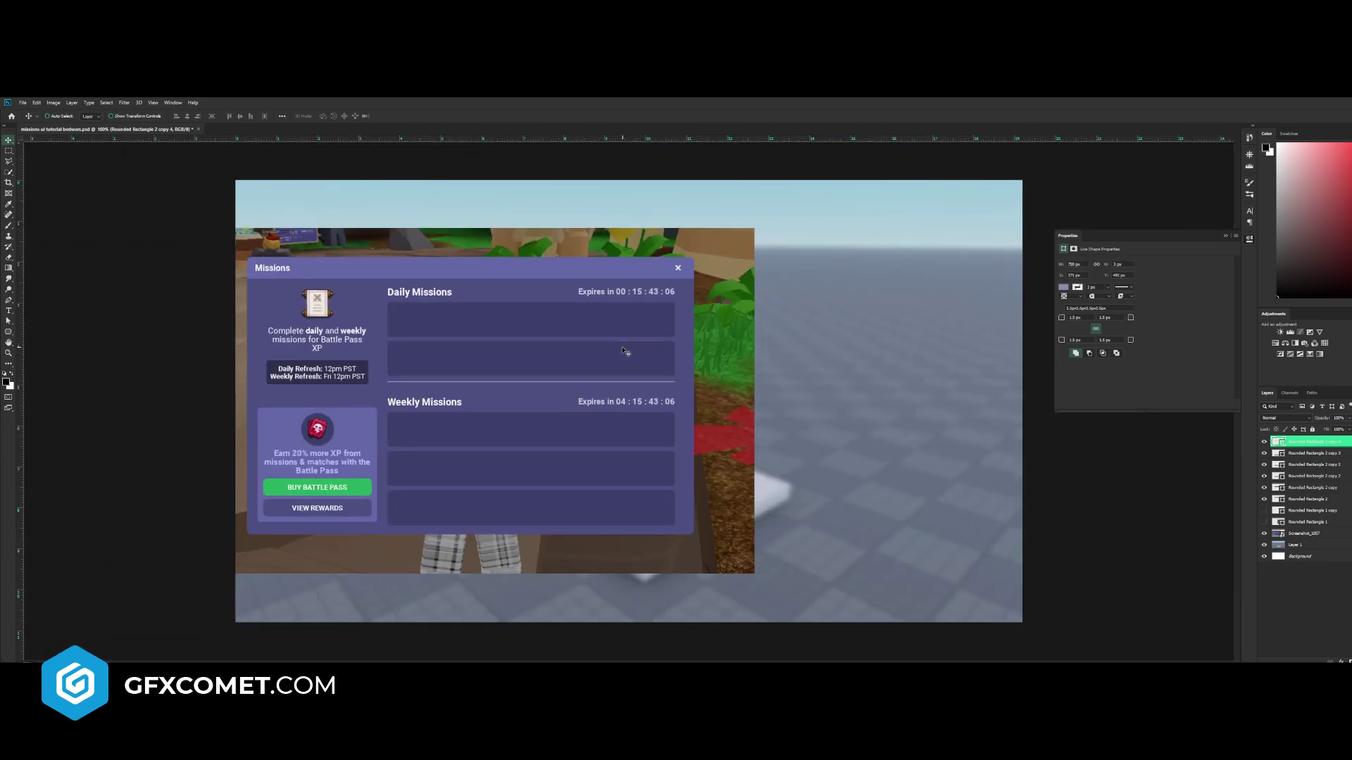
- Show the two panel shapes in place of the reference screenshot and move them toward the canvas centre
{"action": "left_click", "coordinate": [1308, 500], "text": "shift"}
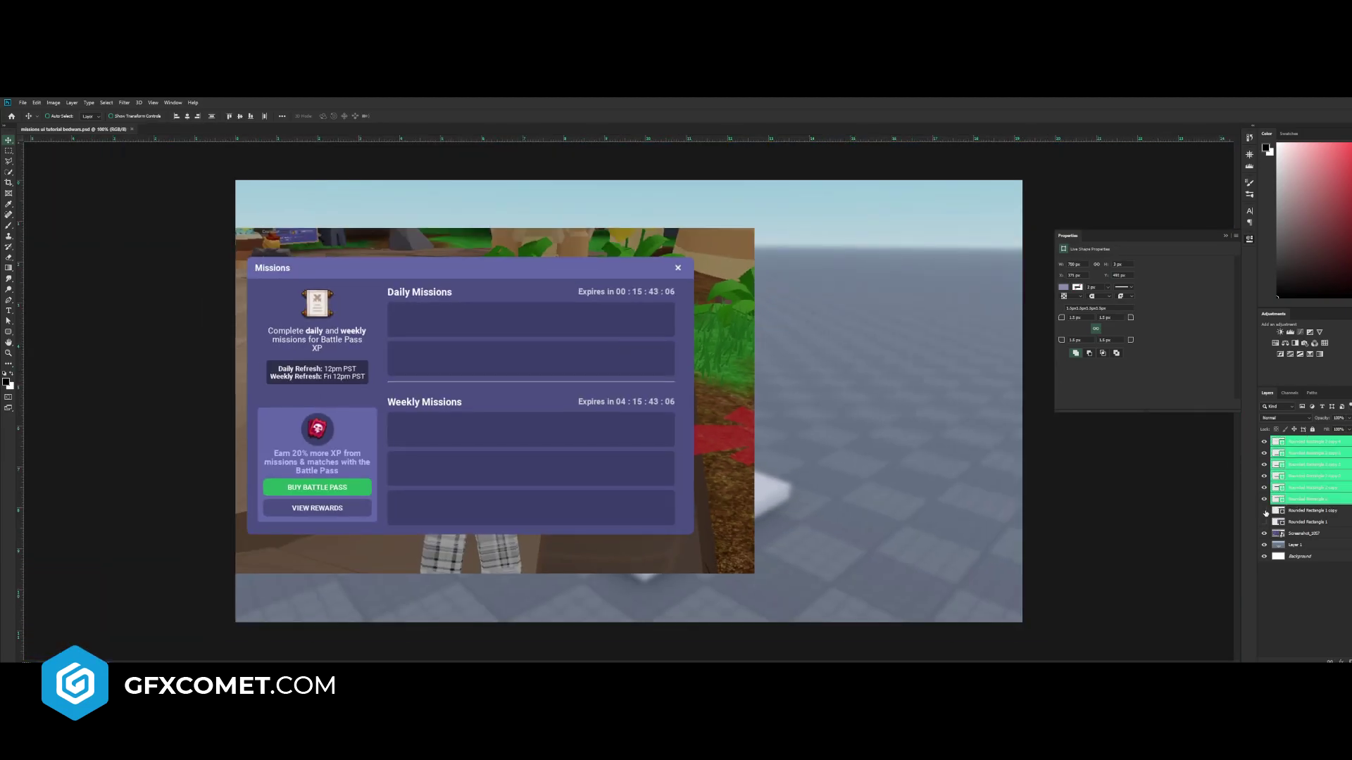
{"action": "left_click_drag", "start_coordinate": [1264, 510], "coordinate": [1264, 522]}
{"action": "left_click", "coordinate": [1264, 533]}
{"action": "left_click", "coordinate": [1307, 522]}
{"action": "left_click", "coordinate": [1307, 511], "text": "shift"}
{"action": "left_click_drag", "start_coordinate": [948, 463], "coordinate": [806, 462]}
- Group the five mission row bars with the divider line and position the group on the panel's right side
{"action": "left_click", "coordinate": [1304, 499]}
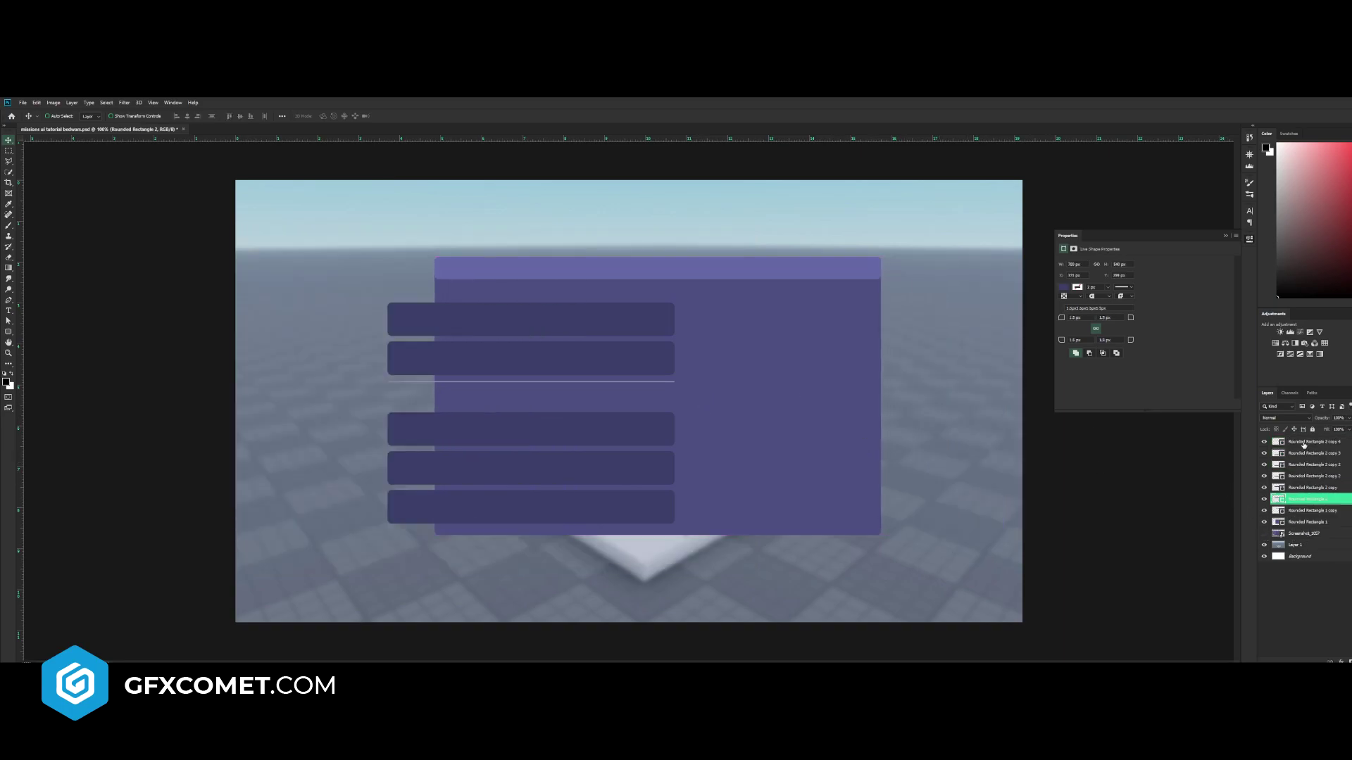
{"action": "left_click", "coordinate": [1306, 444], "text": "shift"}
{"action": "key", "text": "ctrl+g"}
{"action": "left_click_drag", "start_coordinate": [686, 394], "coordinate": [877, 403]}
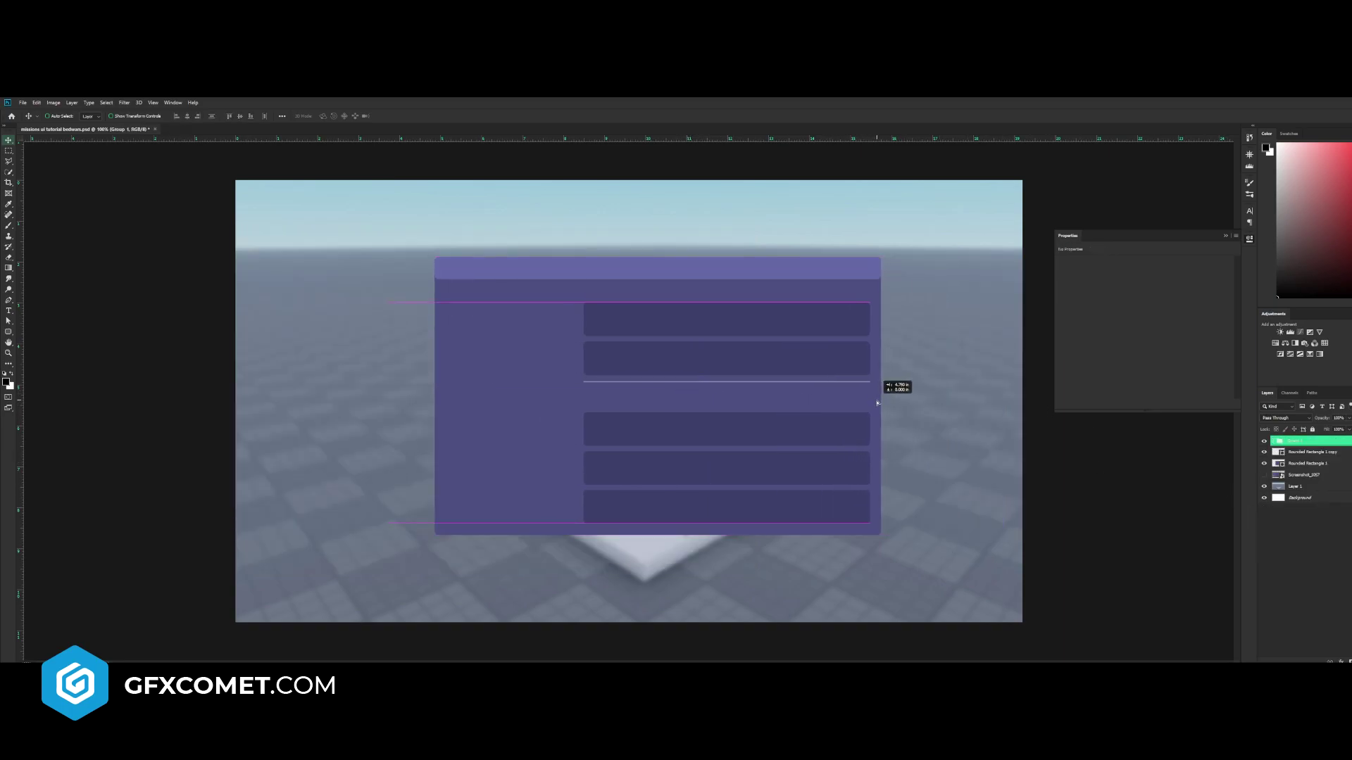
- Show the reference screenshot and draw a matching light purple Battle Pass box on the panel beside the weekly rows
{"action": "left_click", "coordinate": [1264, 475]}
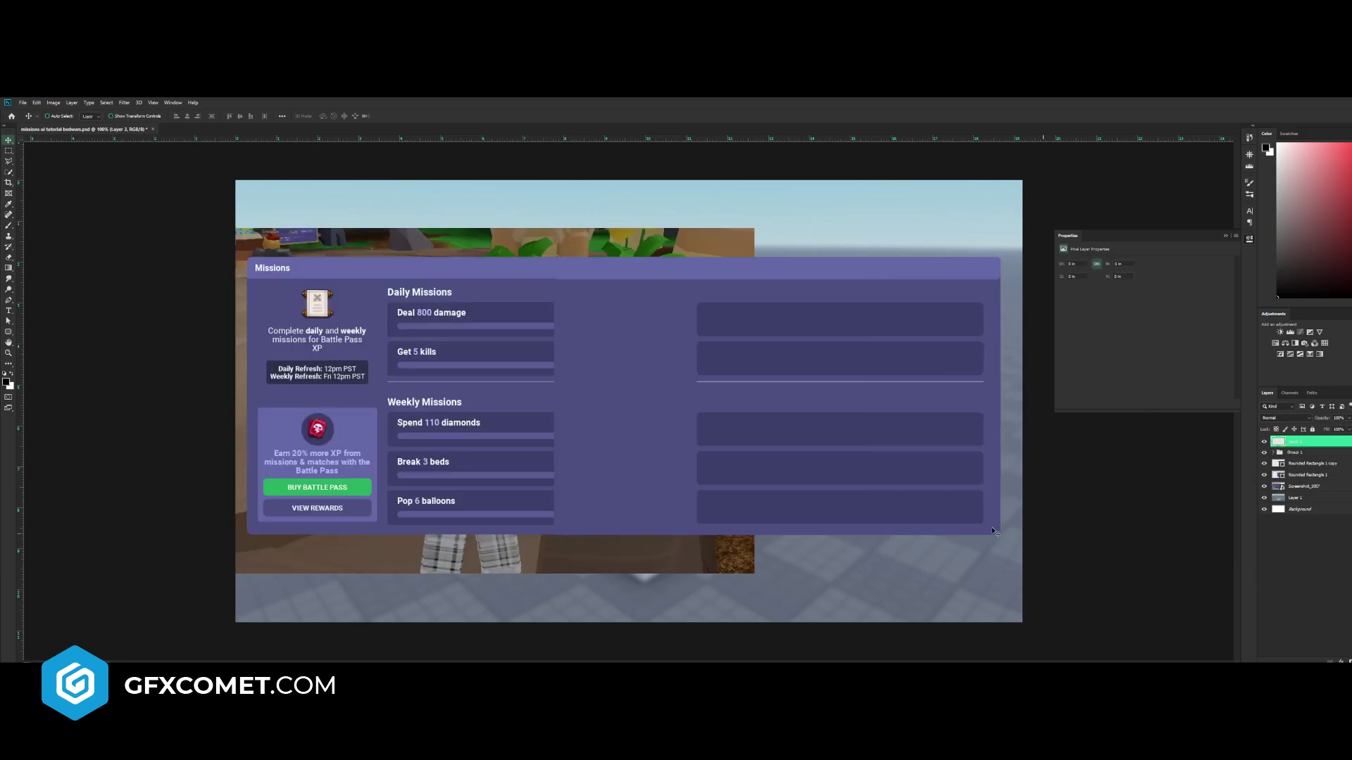
{"action": "left_click", "coordinate": [8, 332]}
{"action": "left_click", "coordinate": [274, 414]}
{"action": "left_click_drag", "start_coordinate": [257, 408], "coordinate": [658, 509]}
{"action": "key", "text": "v"}
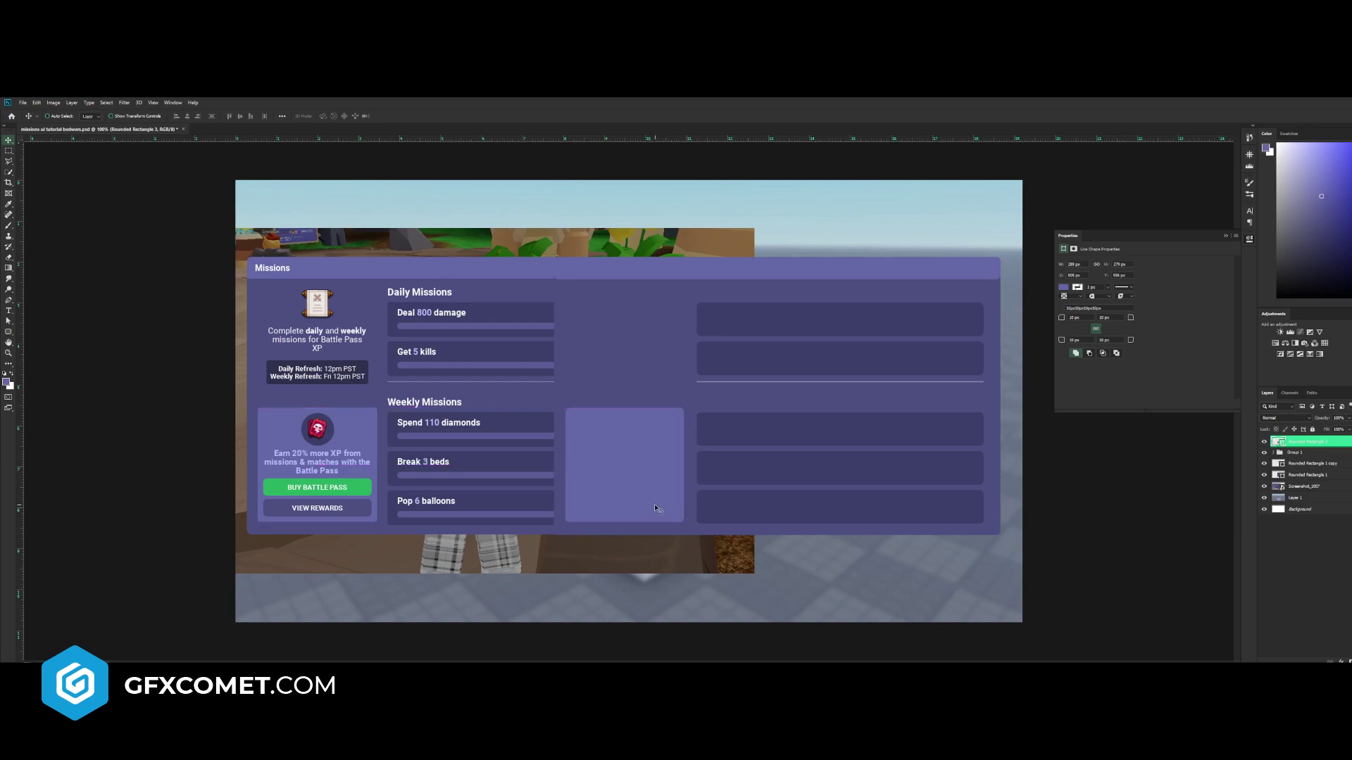
- Draw a rounded rectangle the size of the BUY BATTLE PASS button and place it on the new Battle Pass box
{"action": "key", "text": "ctrl+shift+alt+n"}
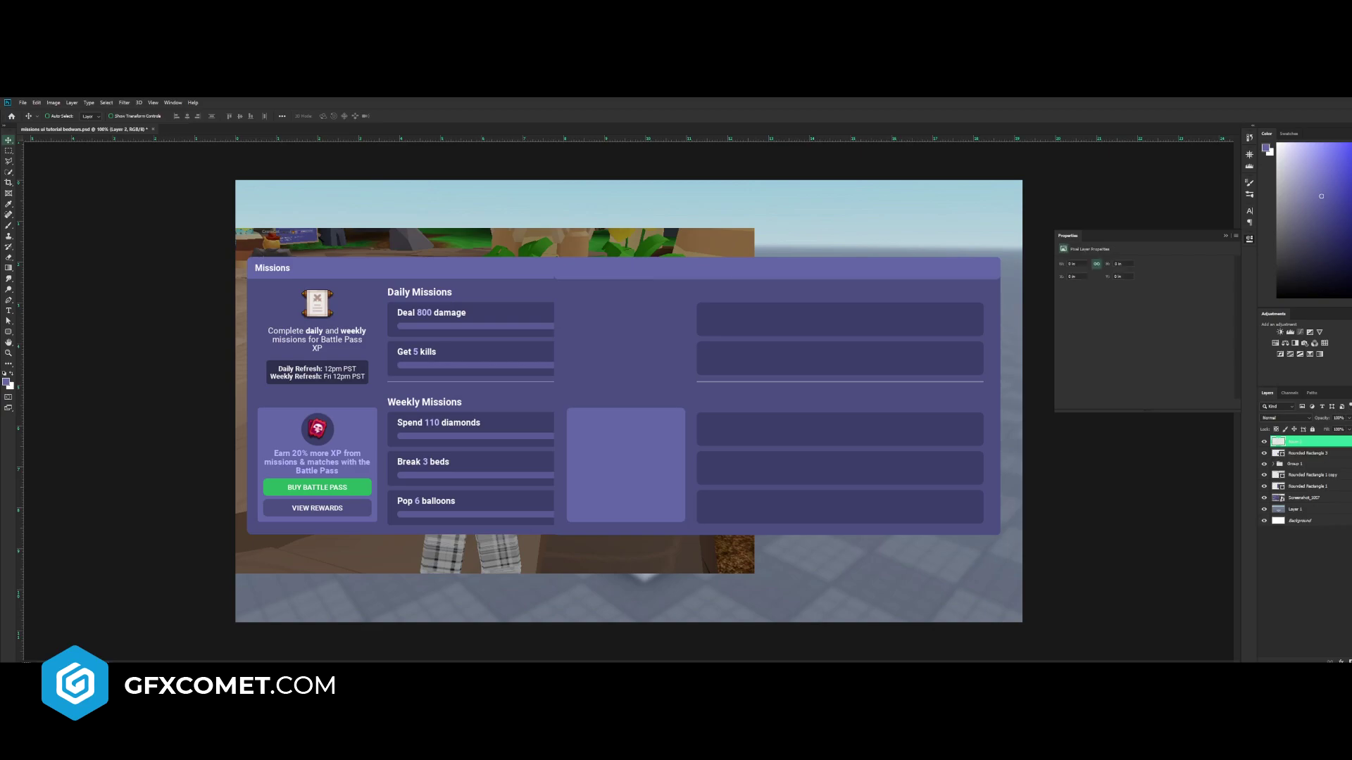
{"action": "left_click", "coordinate": [7, 332]}
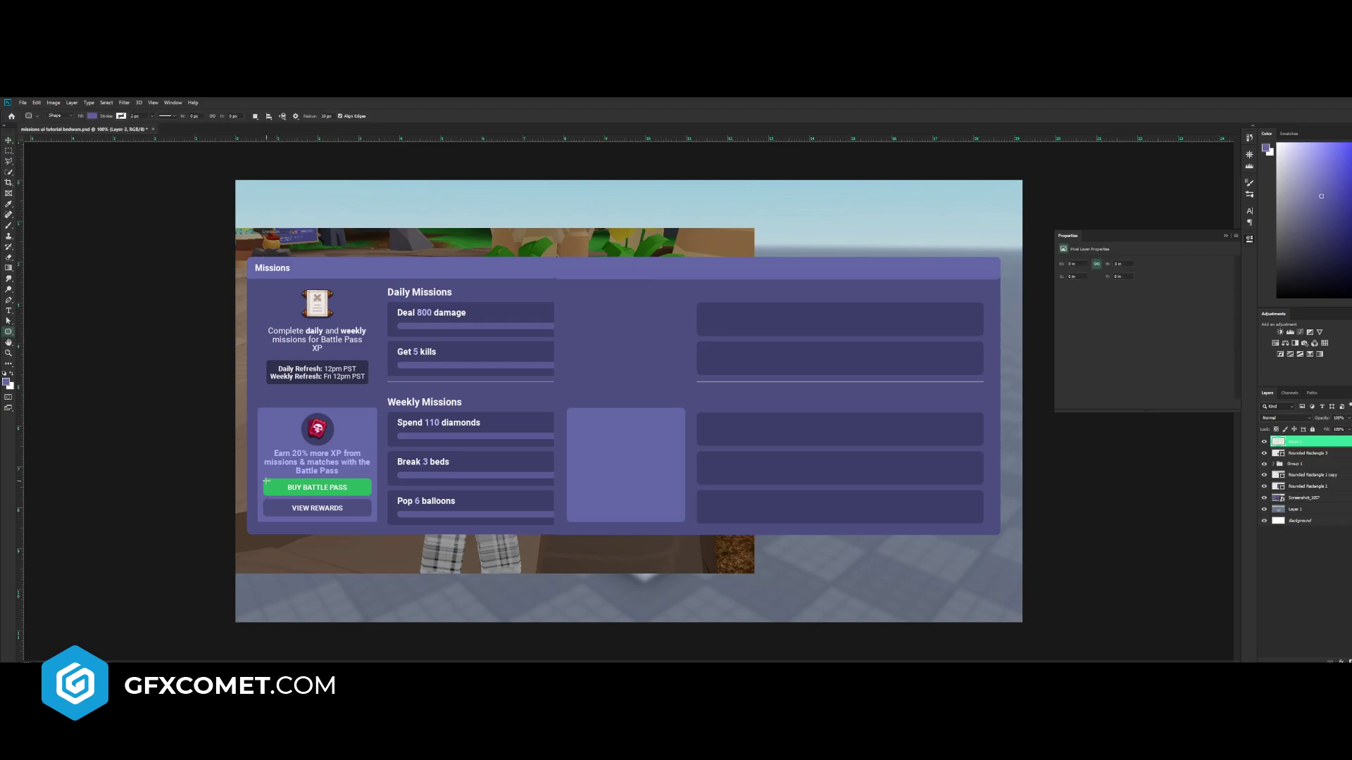
{"action": "left_click_drag", "start_coordinate": [265, 480], "coordinate": [688, 497]}
{"action": "key", "text": "v"}
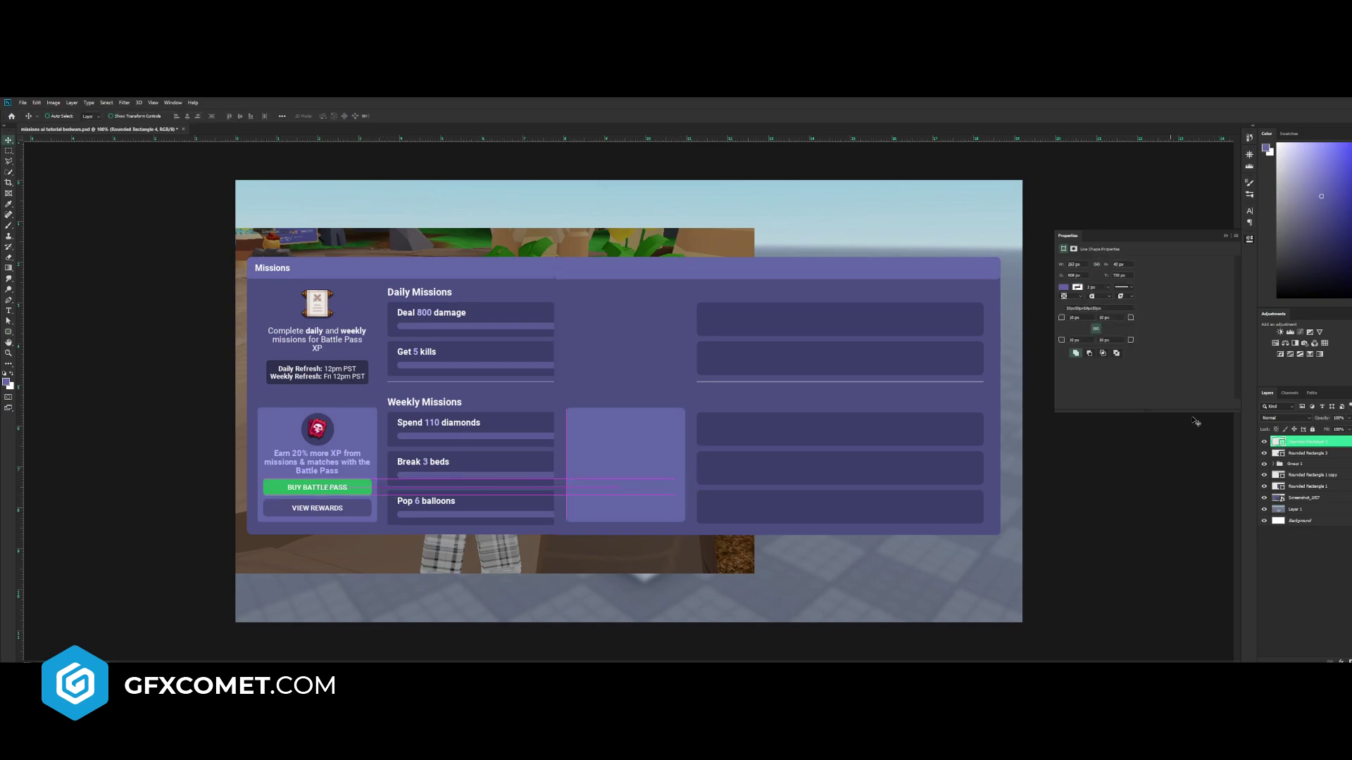
- Fill the button shape with the green sampled from BUY BATTLE PASS and centre it horizontally in its box
{"action": "double_click", "coordinate": [1278, 441]}
{"action": "left_click", "coordinate": [356, 487]}
{"action": "left_click", "coordinate": [722, 324]}
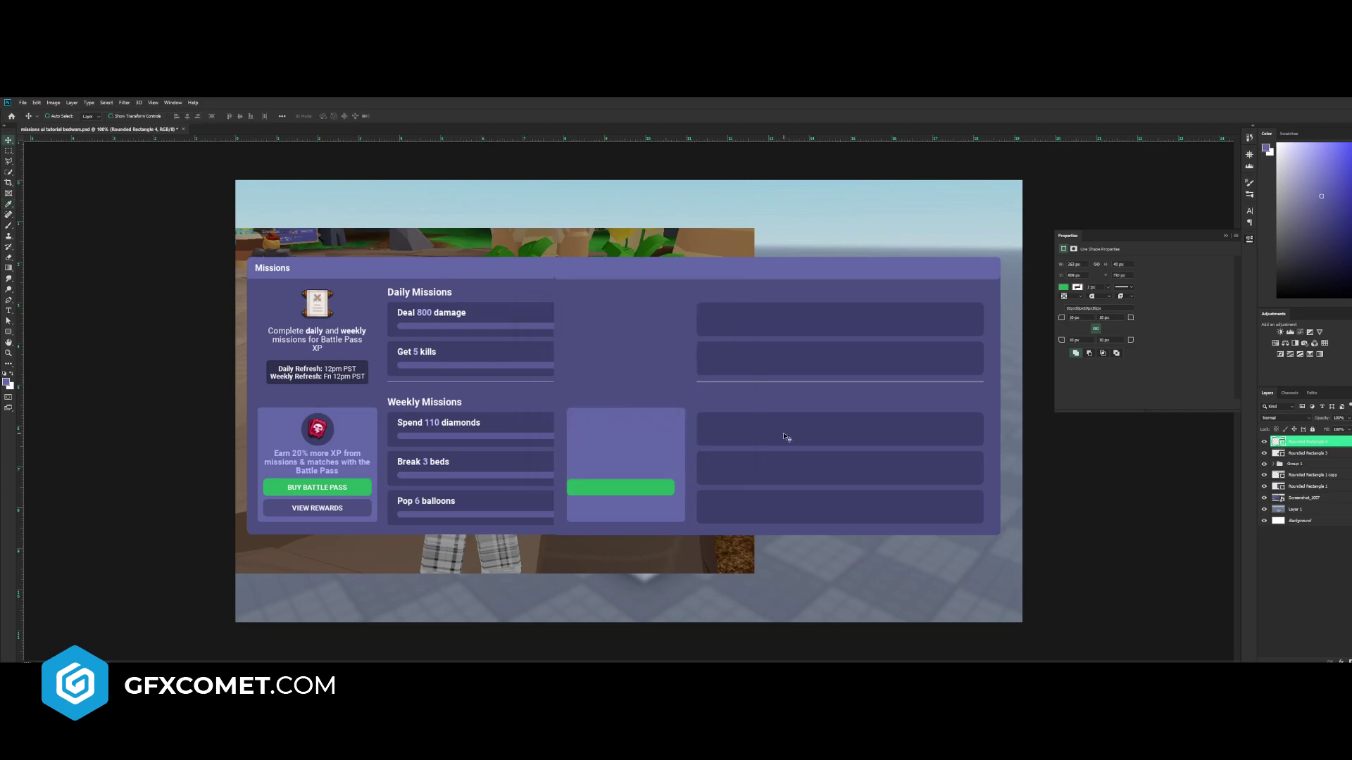
{"action": "key", "text": "Right"}
{"action": "key", "text": "Right"}
{"action": "key", "text": "Right"}
{"action": "key", "text": "Right"}
{"action": "key", "text": "Right"}
{"action": "key", "text": "Right"}
{"action": "key", "text": "Right"}
{"action": "key", "text": "Right"}
- Duplicate the green button just below itself and fill the copy with the purple sampled from the VIEW REWARDS button
{"action": "left_click_drag", "start_coordinate": [670, 488], "coordinate": [671, 505], "text": "alt"}
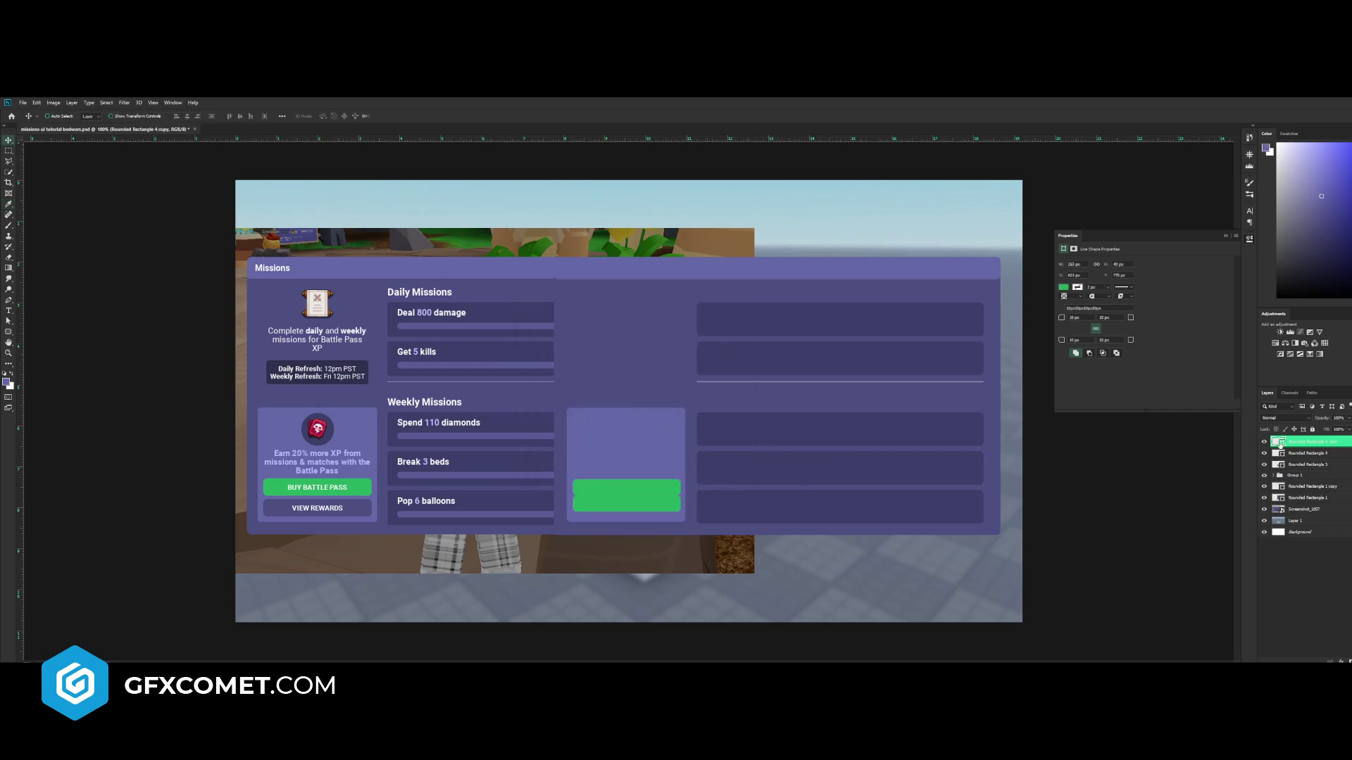
{"action": "double_click", "coordinate": [1279, 443]}
{"action": "left_click", "coordinate": [353, 509]}
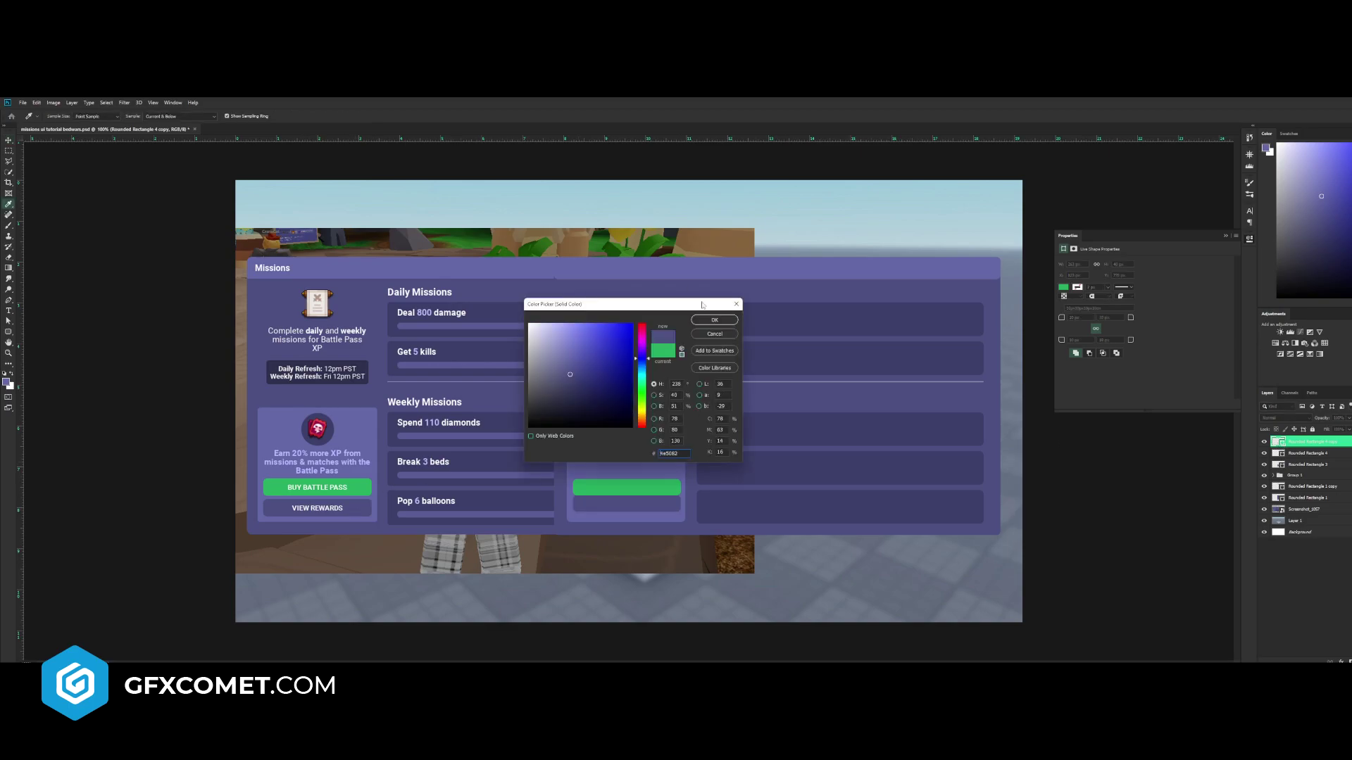
{"action": "left_click", "coordinate": [727, 321]}
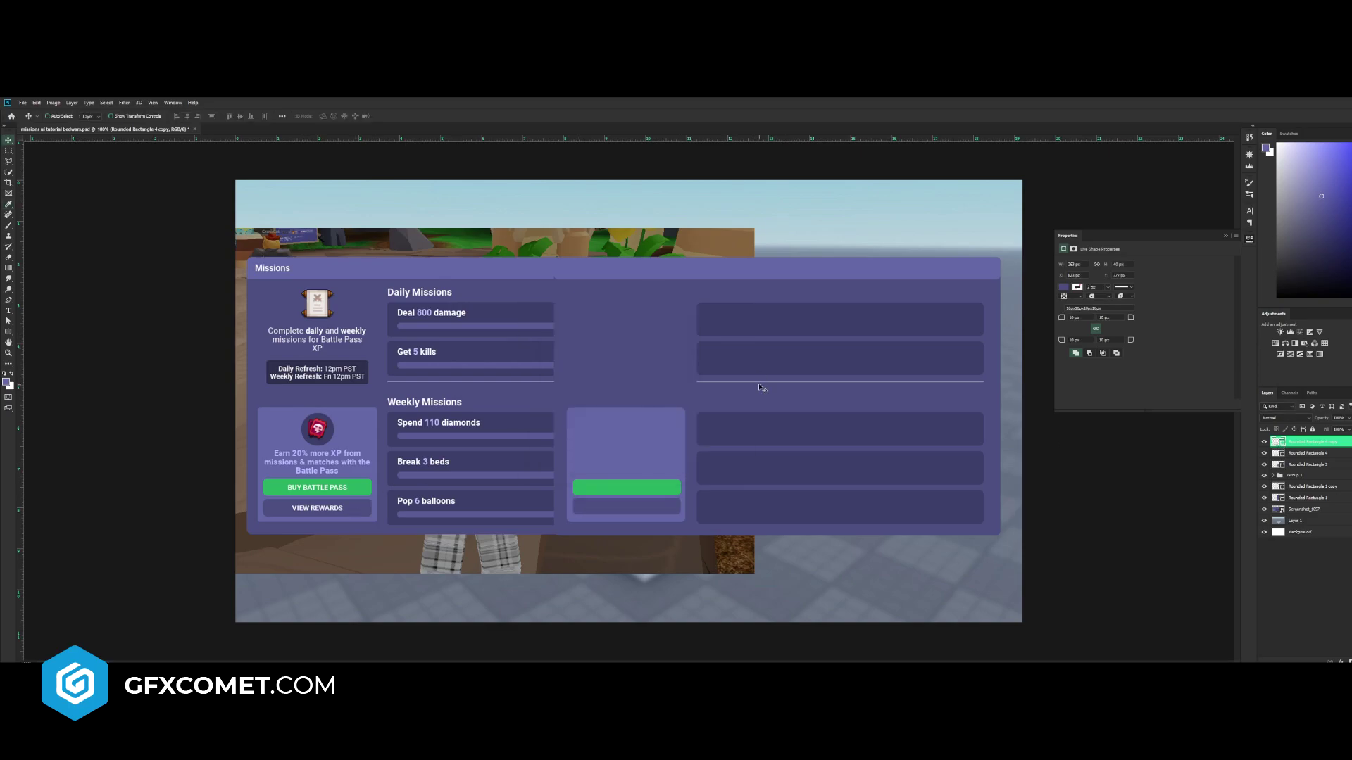
{"action": "key", "text": "Down"}
{"action": "key", "text": "Down"}
{"action": "key", "text": "Down"}
{"action": "key", "text": "Down"}
- Duplicate the reference screenshot layer, scale the copy down and move it to the canvas's upper-left corner
{"action": "left_click", "coordinate": [1303, 510]}
{"action": "key", "text": "ctrl+t"}
{"action": "key", "text": "Escape"}
{"action": "key", "text": "ctrl+j"}
{"action": "key", "text": "ctrl+t"}
{"action": "left_click_drag", "start_coordinate": [754, 228], "coordinate": [666, 280]}
{"action": "key", "text": "Return"}
{"action": "left_click_drag", "start_coordinate": [625, 346], "coordinate": [556, 244]}
{"action": "key", "text": "t"}
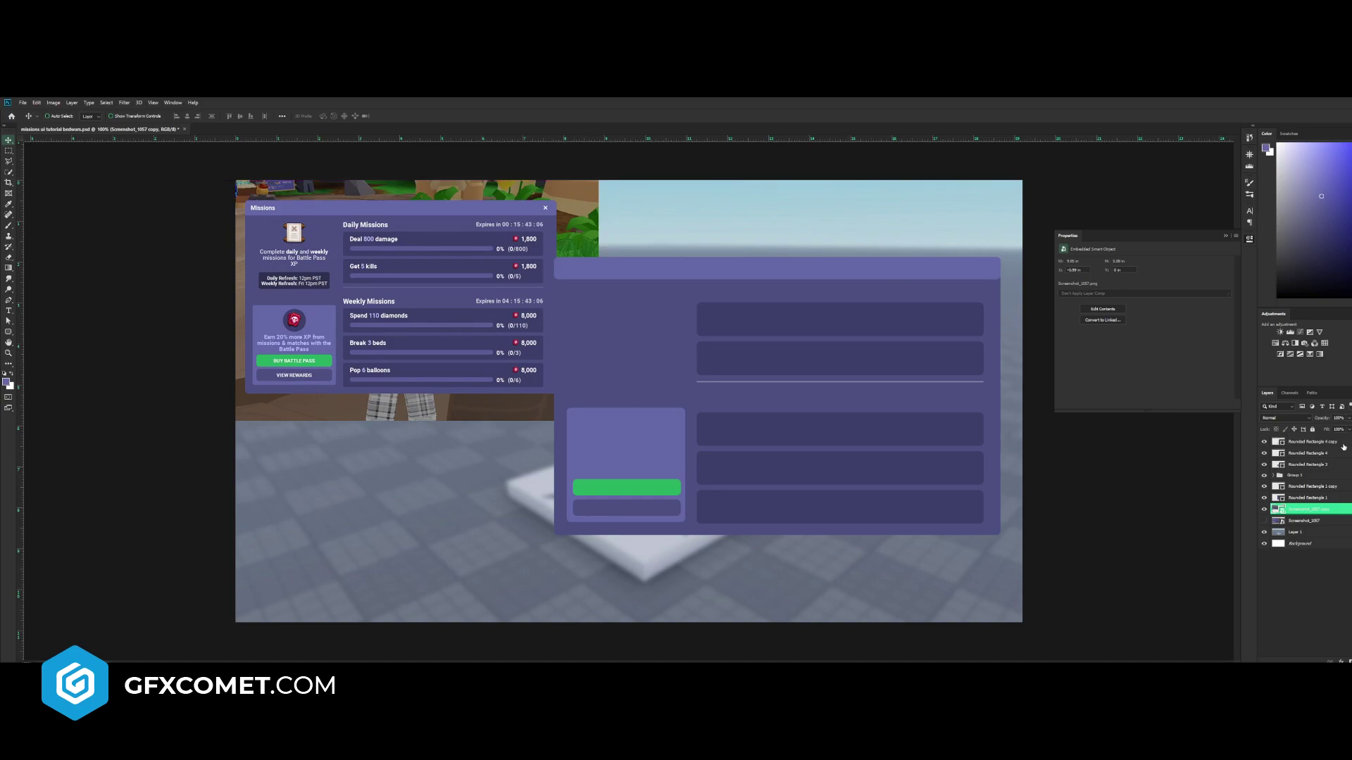
{"action": "left_click", "coordinate": [594, 273]}
{"action": "left_click", "coordinate": [8, 140]}
{"action": "left_click_drag", "start_coordinate": [591, 272], "coordinate": [653, 262]}
{"action": "key", "text": "t"}
{"action": "left_click", "coordinate": [649, 247]}
{"action": "left_click", "coordinate": [1300, 439]}
{"action": "key", "text": "Delete"}
{"action": "key", "text": "Delete"}
{"action": "left_click", "coordinate": [608, 274]}
{"action": "left_click", "coordinate": [118, 116]}
{"action": "type", "text": "mont"}
{"action": "left_click", "coordinate": [131, 217]}
{"action": "type", "text": "MISSIONmi"}
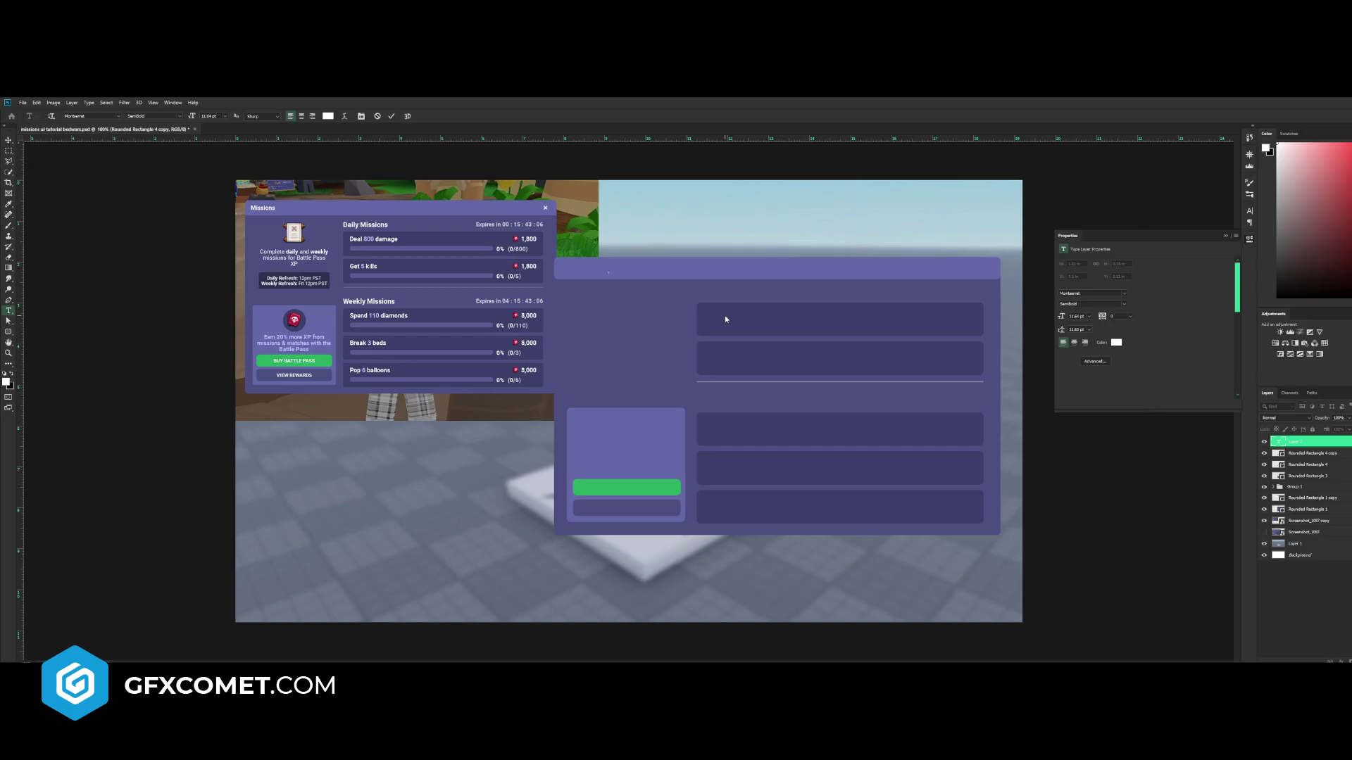
{"action": "key", "text": "Escape"}
- Add the title text "Missions" to the new panel's header bar in Montserrat Bold
{"action": "left_click", "coordinate": [600, 275]}
{"action": "type", "text": "Missions"}
{"action": "key", "text": "ctrl+a"}
{"action": "left_click", "coordinate": [76, 116]}
{"action": "type", "text": "mont"}
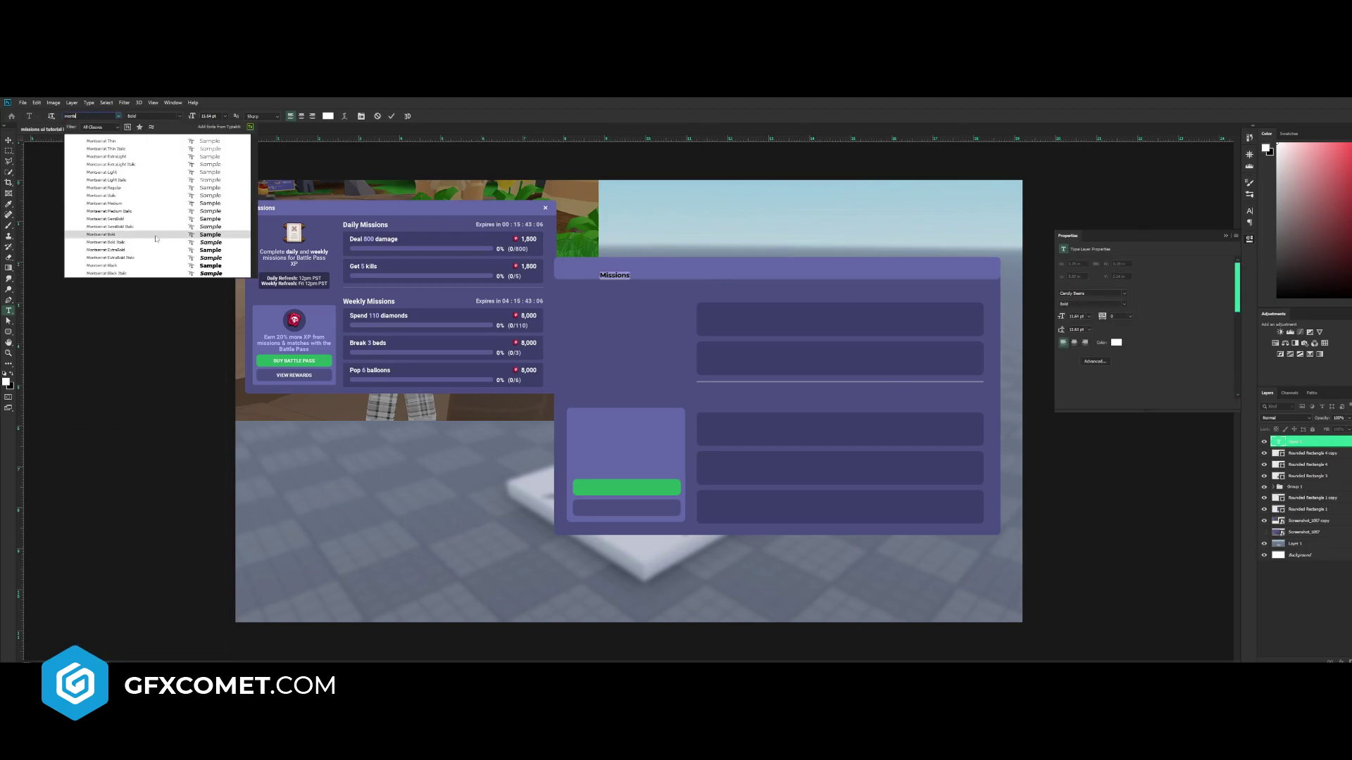
{"action": "left_click", "coordinate": [157, 236]}
- Resize the Missions title and position it at the left end of the header bar
{"action": "left_click", "coordinate": [8, 140]}
{"action": "left_click_drag", "start_coordinate": [630, 275], "coordinate": [1021, 278]}
{"action": "key", "text": "ctrl+t"}
{"action": "key", "text": "Return"}
{"action": "key", "text": "Right"}
{"action": "key", "text": "Right"}
{"action": "key", "text": "Right"}
{"action": "key", "text": "Right"}
- Add an "X" close mark at the right end of the header bar, matching the title's style
{"action": "key", "text": "t"}
{"action": "double_click", "coordinate": [833, 268]}
{"action": "type", "text": "X"}
{"action": "key", "text": "ctrl+Return"}
{"action": "key", "text": "v"}
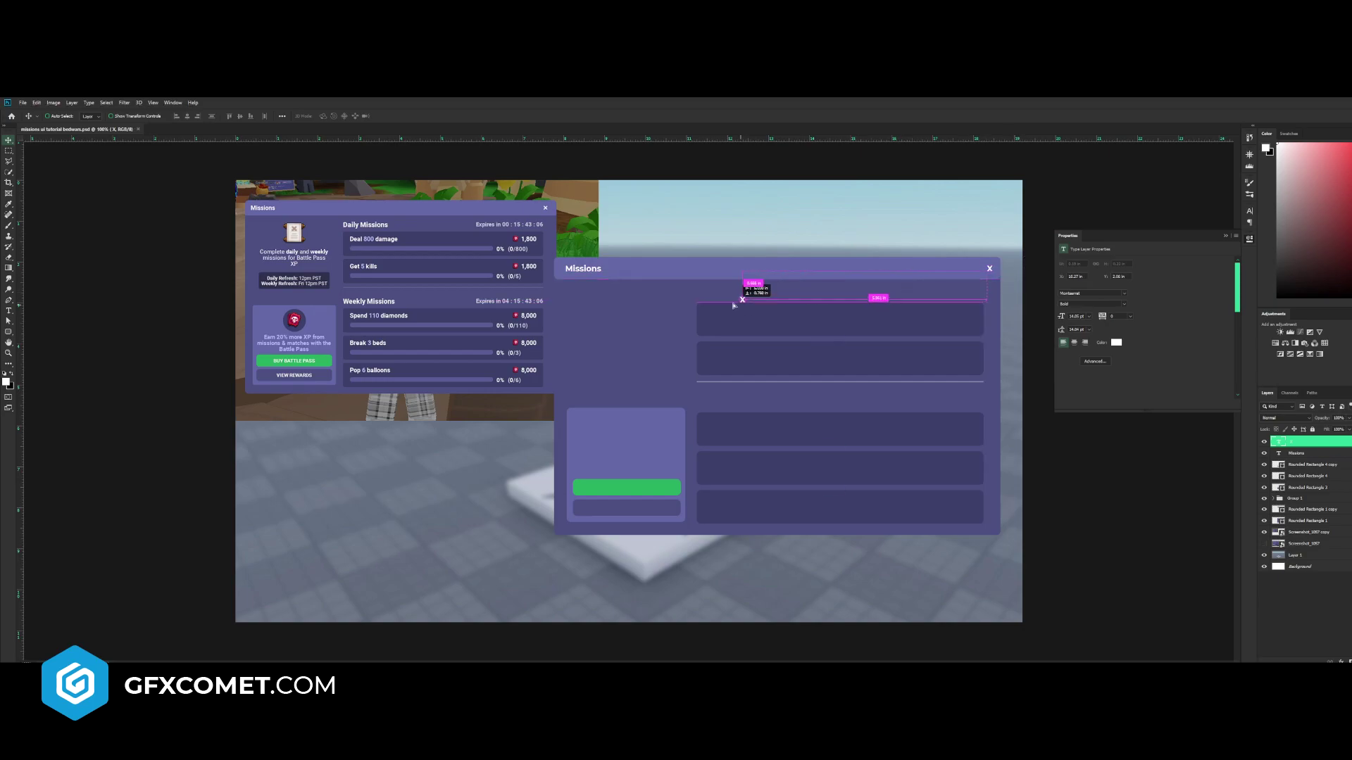
- Add the heading "Daily Missions" above the first mission box
{"action": "key", "text": "t"}
{"action": "left_click", "coordinate": [705, 293]}
{"action": "type", "text": "Daily Missi"}
{"action": "left_click", "coordinate": [7, 141]}
- Duplicate the Daily Missions heading into the first mission box and change its text to "Deal 800 damage"
{"action": "left_click_drag", "start_coordinate": [779, 302], "coordinate": [792, 329]}
{"action": "double_click", "coordinate": [759, 318]}
{"action": "type", "text": "Deal 800"}
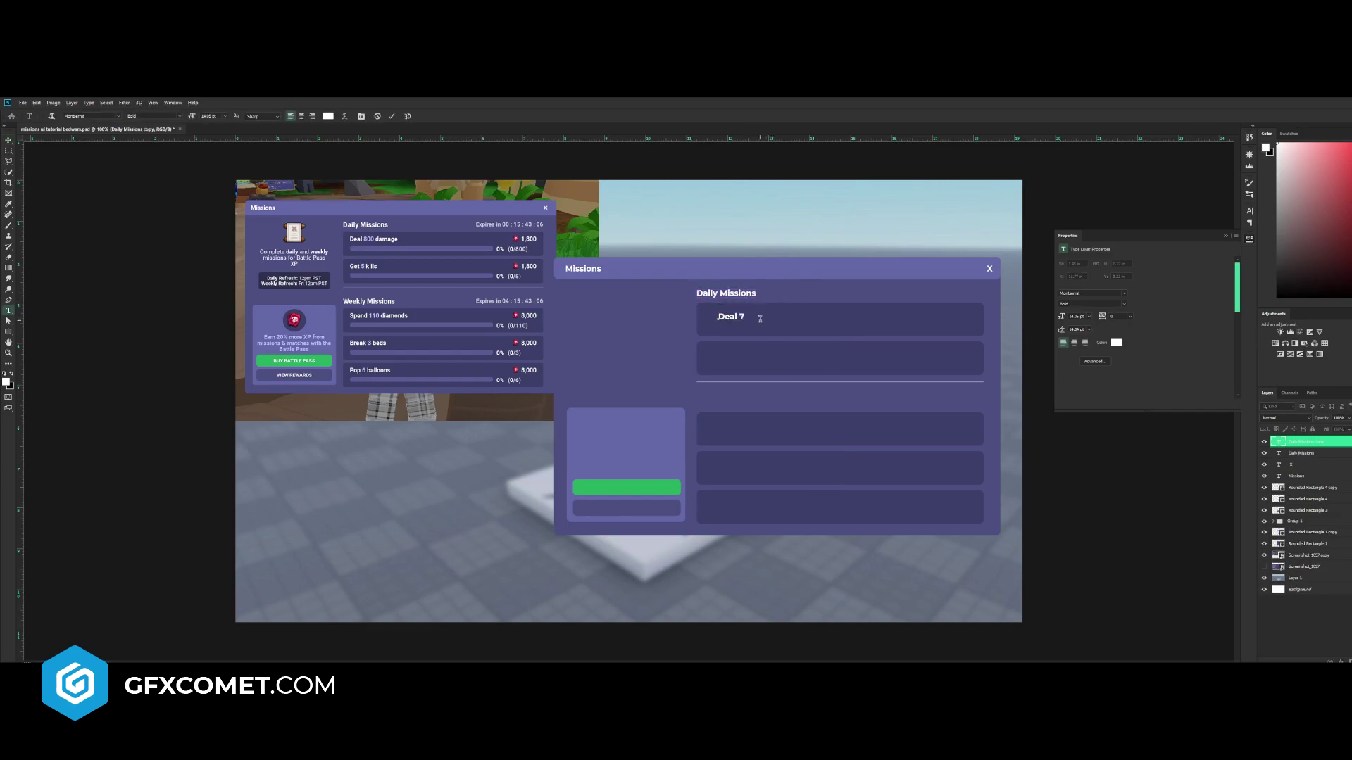
{"action": "type", "text": " damage"}
- Colour only the number 800 light purple, starting from the colour sampled in the reference and adjusting its shade
{"action": "left_click_drag", "start_coordinate": [737, 315], "coordinate": [756, 317]}
{"action": "left_click", "coordinate": [327, 116]}
{"action": "left_click", "coordinate": [368, 240]}
{"action": "left_click_drag", "start_coordinate": [634, 305], "coordinate": [884, 431]}
{"action": "left_click", "coordinate": [818, 470]}
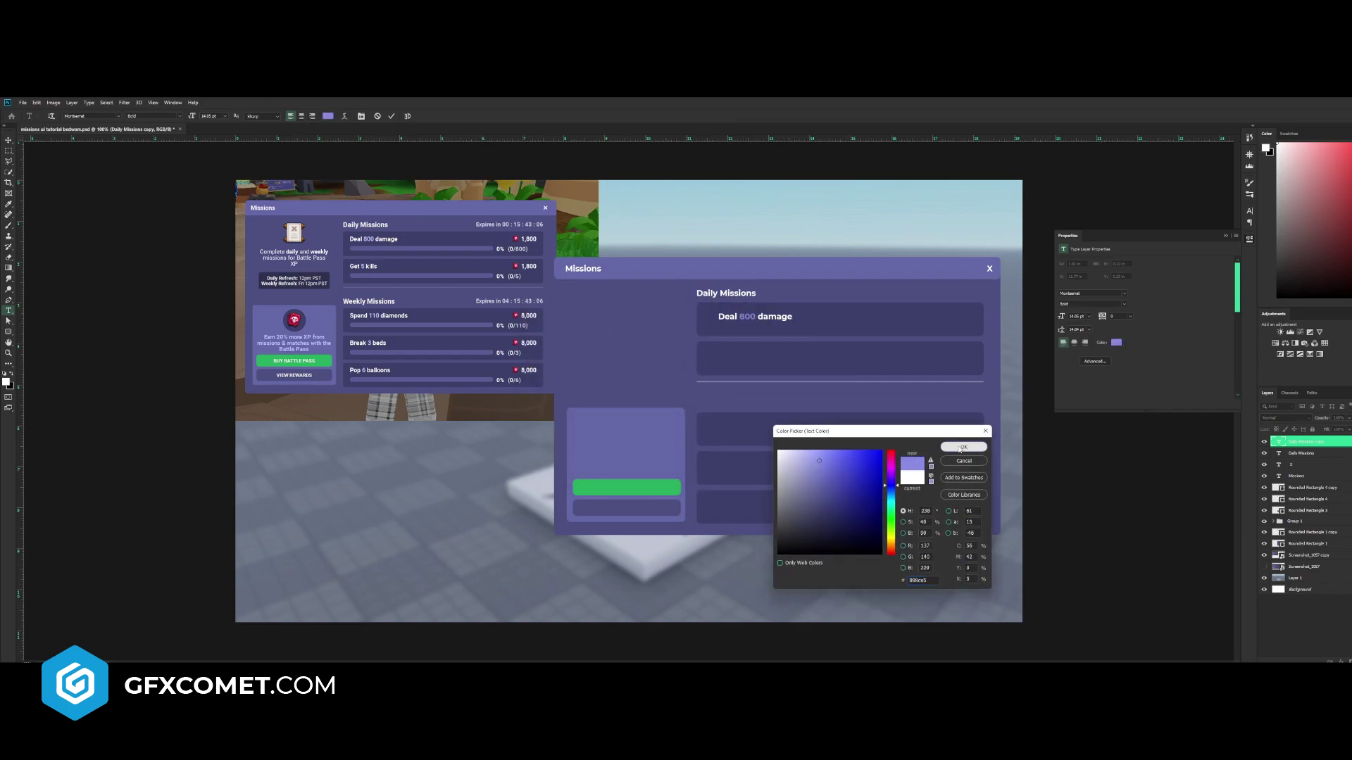
{"action": "left_click", "coordinate": [963, 447]}
- Set the whole "Deal 800 damage" text to Montserrat SemiBold
{"action": "left_click", "coordinate": [761, 314]}
{"action": "key", "text": "ctrl+a"}
{"action": "left_click", "coordinate": [179, 117]}
{"action": "left_click", "coordinate": [148, 187]}
- Scale down the "Deal 800 damage" text and position it in the upper-left corner of its mission box
{"action": "left_click", "coordinate": [9, 140]}
{"action": "key", "text": "ctrl+t"}
{"action": "left_click_drag", "start_coordinate": [778, 309], "coordinate": [773, 309]}
{"action": "key", "text": "Return"}
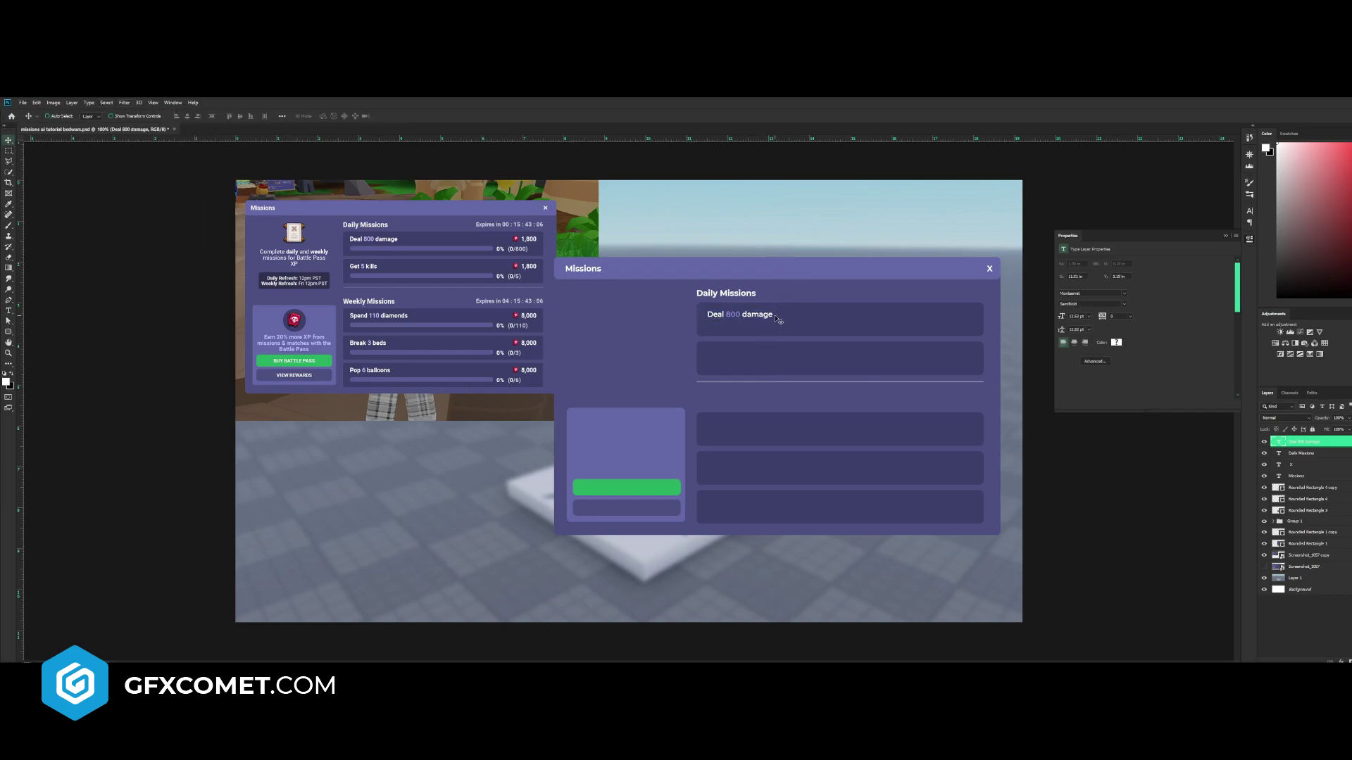
{"action": "key", "text": "Left"}
{"action": "key", "text": "Up"}
{"action": "key", "text": "Left"}
{"action": "key", "text": "Left"}
- Add a new layer for a rounded progress bar and sample the purple from the reference's Deal 800 damage bar
{"action": "left_click", "coordinate": [8, 332]}
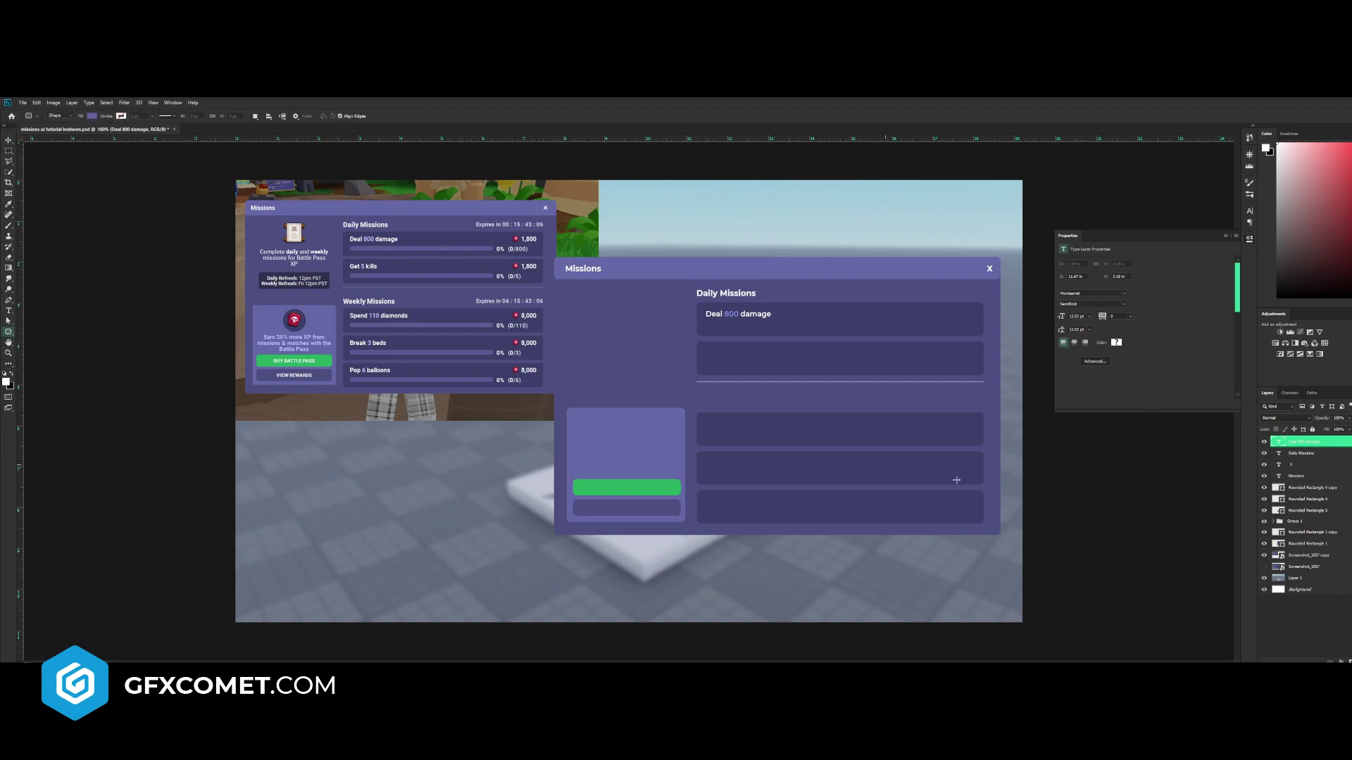
{"action": "key", "text": "ctrl+shift+alt+n"}
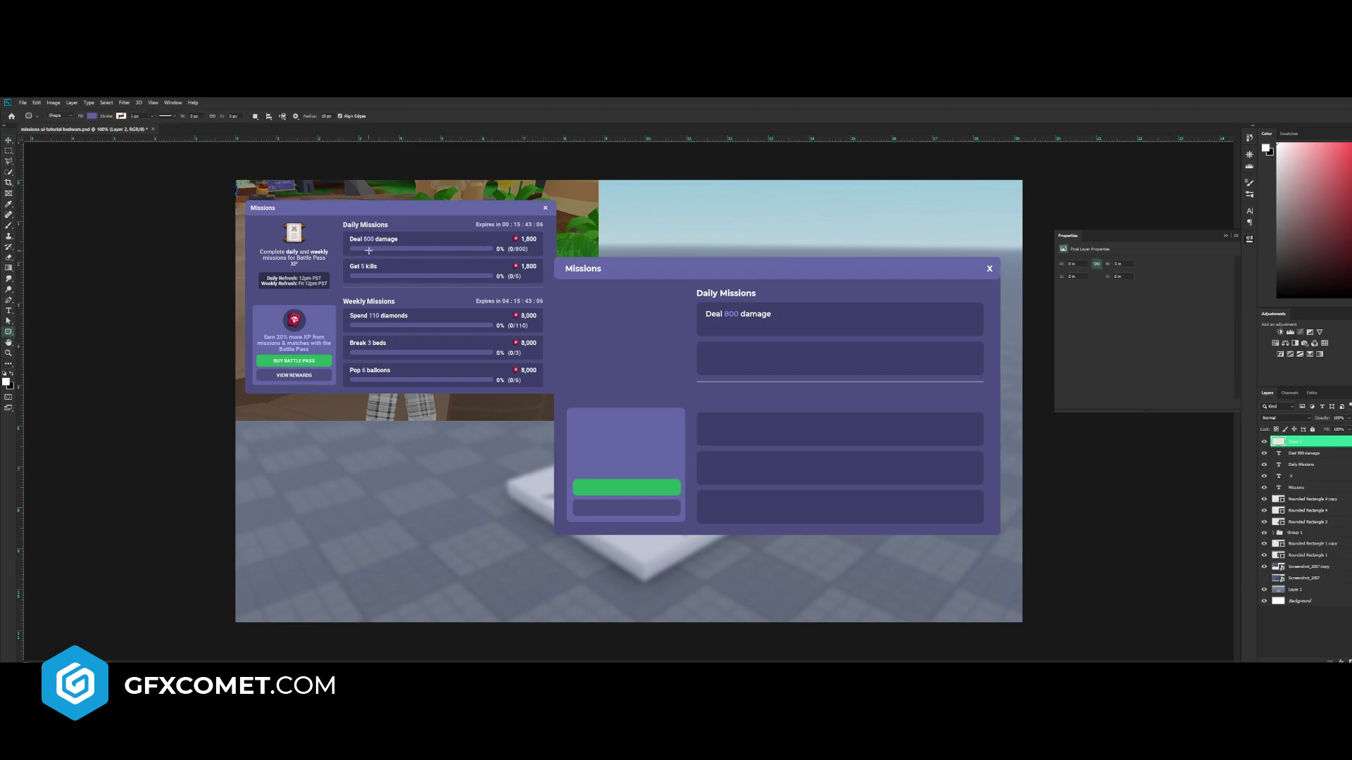
{"action": "left_click", "coordinate": [366, 248]}
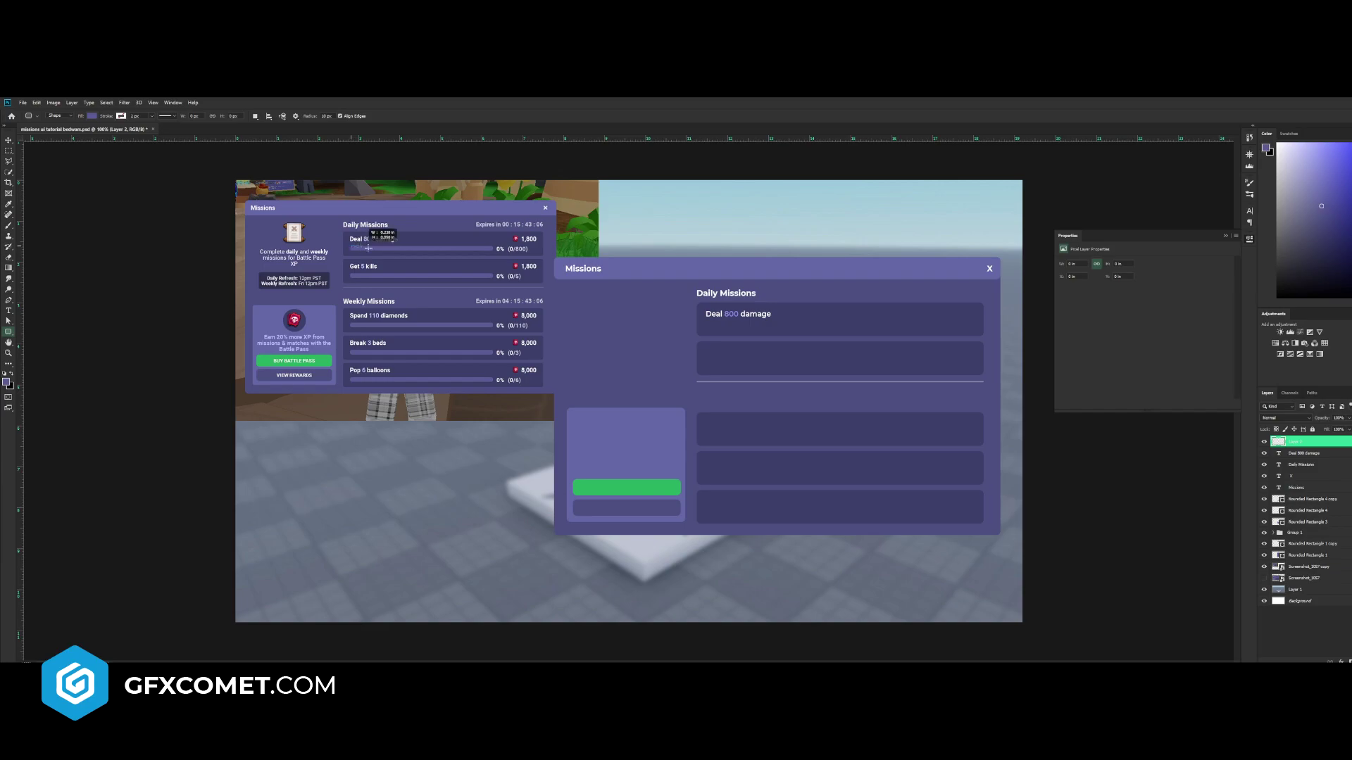
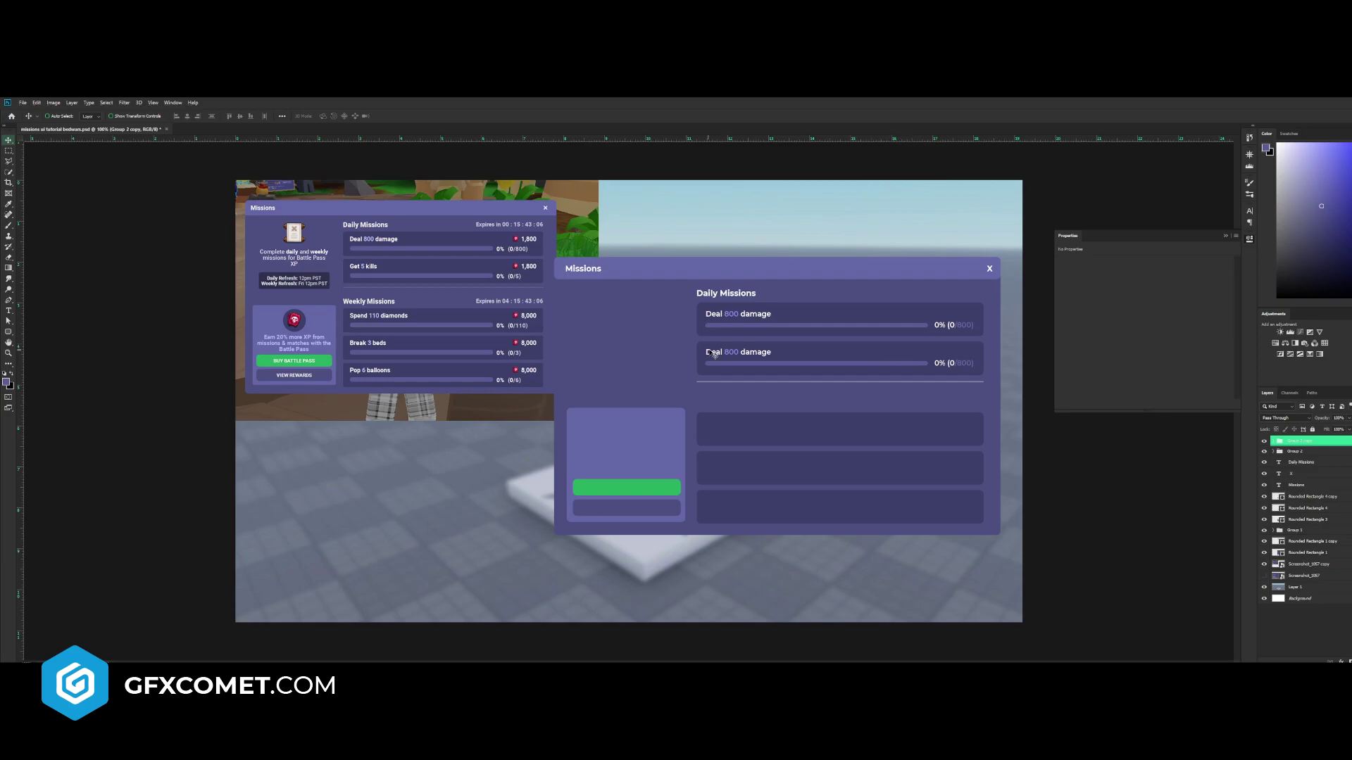
- Change the second box's mission text to "Get 5 kills" and colour the 5 with the light purple sampled from 800
{"action": "type", "text": "Get 5 kills"}
{"action": "left_click_drag", "start_coordinate": [719, 354], "coordinate": [726, 354]}
{"action": "left_click", "coordinate": [328, 116]}
{"action": "left_click", "coordinate": [737, 309]}
{"action": "left_click", "coordinate": [736, 312]}
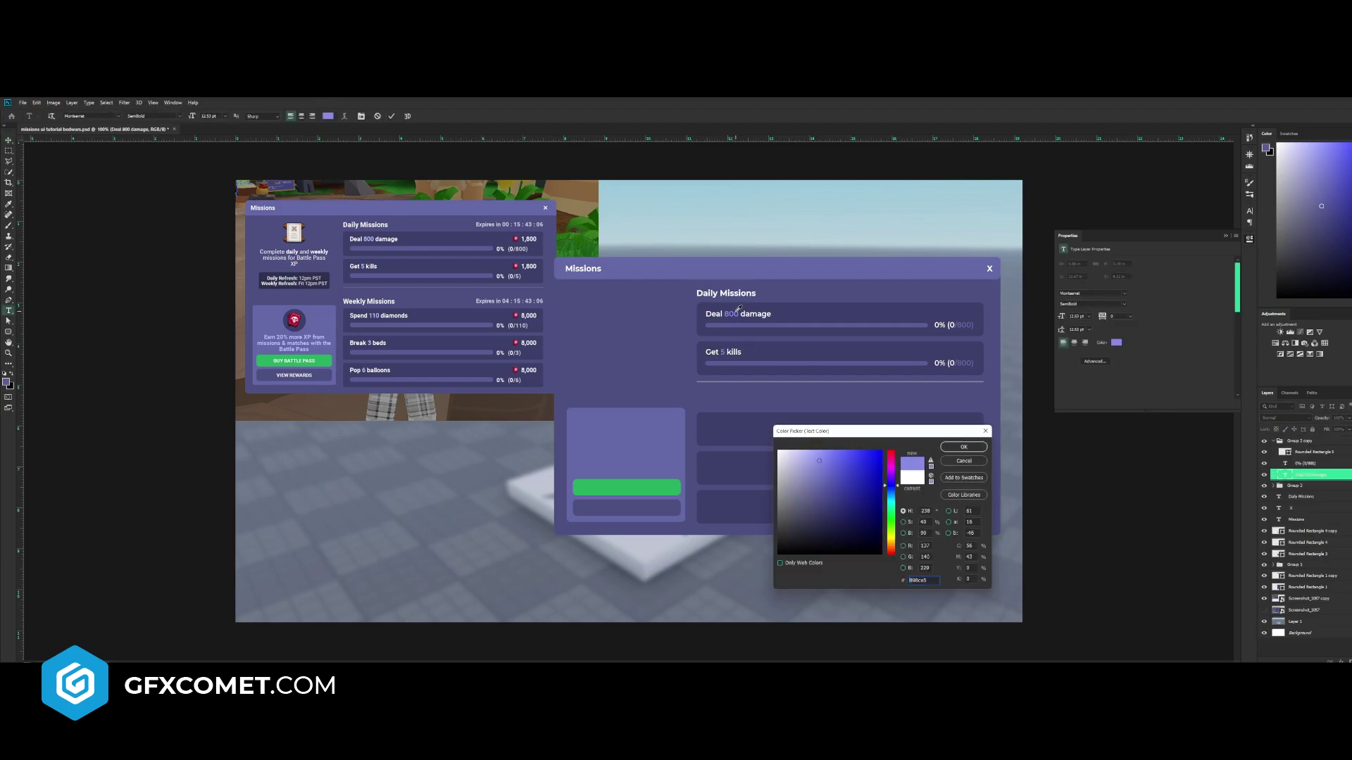
{"action": "left_click", "coordinate": [963, 447]}
{"action": "left_click", "coordinate": [1064, 416]}
- Change the second mission's progress count to (0/5)
{"action": "left_click_drag", "start_coordinate": [973, 364], "coordinate": [962, 364]}
{"action": "key", "text": "BackSpace"}
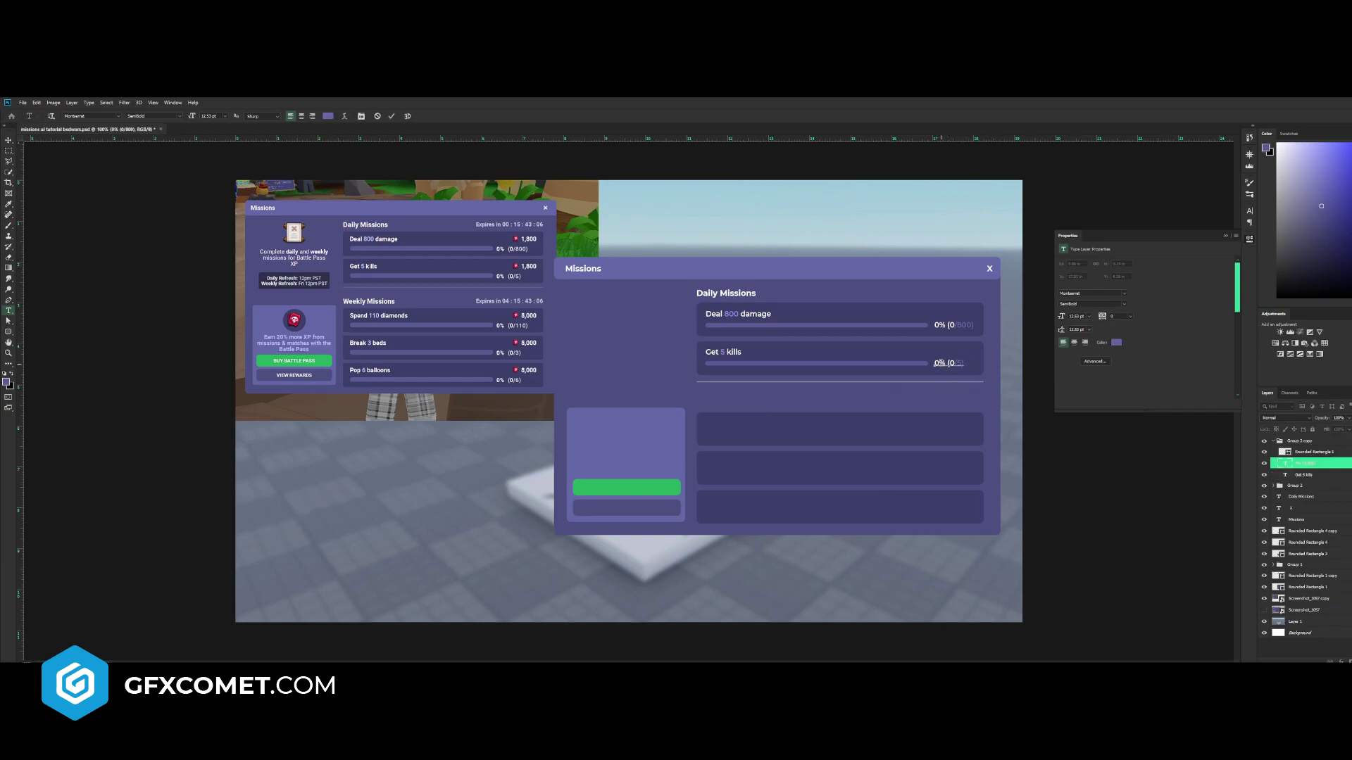
{"action": "left_click", "coordinate": [1318, 462]}
- Duplicate the Get 5 kills group into each of the three lower mission boxes
{"action": "left_click", "coordinate": [1273, 441]}
{"action": "key", "text": "v"}
{"action": "left_click_drag", "start_coordinate": [956, 377], "coordinate": [957, 425]}
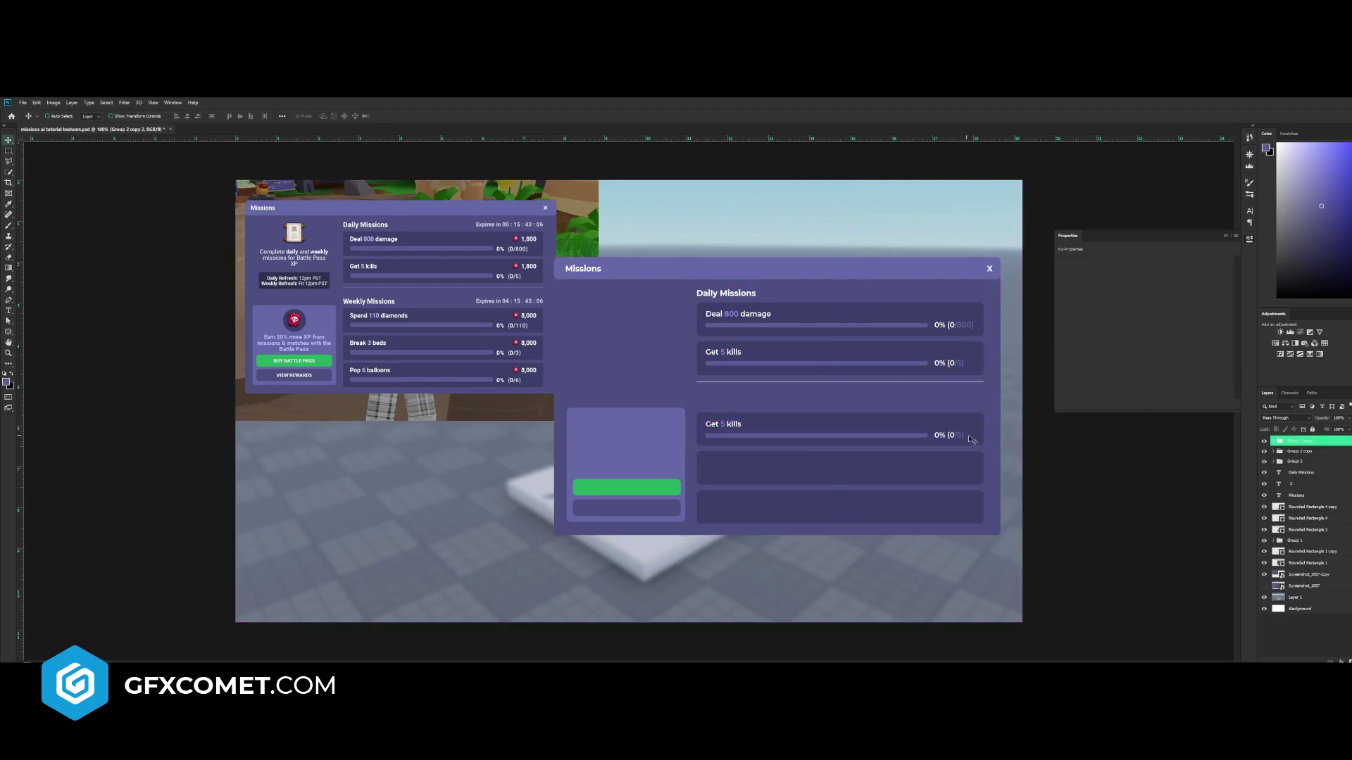
{"action": "left_click_drag", "start_coordinate": [817, 426], "coordinate": [838, 509]}
- Duplicate the Daily Missions heading above the three lower boxes and change it to "Weekly Missions"
{"action": "left_click", "coordinate": [1316, 496]}
{"action": "left_click_drag", "start_coordinate": [760, 302], "coordinate": [761, 409]}
{"action": "key", "text": "t"}
{"action": "double_click", "coordinate": [714, 400]}
{"action": "type", "text": "Weekly"}
{"action": "left_click", "coordinate": [1338, 496]}
- Copy the heading text onto the green button, change it to "BUY BATTLE PASS" and scale it to fit
{"action": "key", "text": "v"}
{"action": "left_click_drag", "start_coordinate": [658, 413], "coordinate": [554, 498], "text": "alt"}
{"action": "key", "text": "t"}
{"action": "triple_click", "coordinate": [651, 485]}
{"action": "type", "text": "BUY BATTLE PAS"}
{"action": "left_click", "coordinate": [1345, 497]}
{"action": "key", "text": "v"}
{"action": "key", "text": "ctrl+t"}
{"action": "key", "text": "Return"}
- Copy the button label onto the purple button, change it to "VIEW REWARDS", align it and save the file
{"action": "left_click_drag", "start_coordinate": [668, 483], "coordinate": [662, 511], "text": "alt"}
{"action": "key", "text": "t"}
{"action": "triple_click", "coordinate": [646, 510]}
{"action": "type", "text": "VIEW REWARDS"}
{"action": "left_click", "coordinate": [757, 514]}
{"action": "key", "text": "v"}
{"action": "left_click_drag", "start_coordinate": [760, 516], "coordinate": [761, 513]}
{"action": "key", "text": "ctrl+s"}
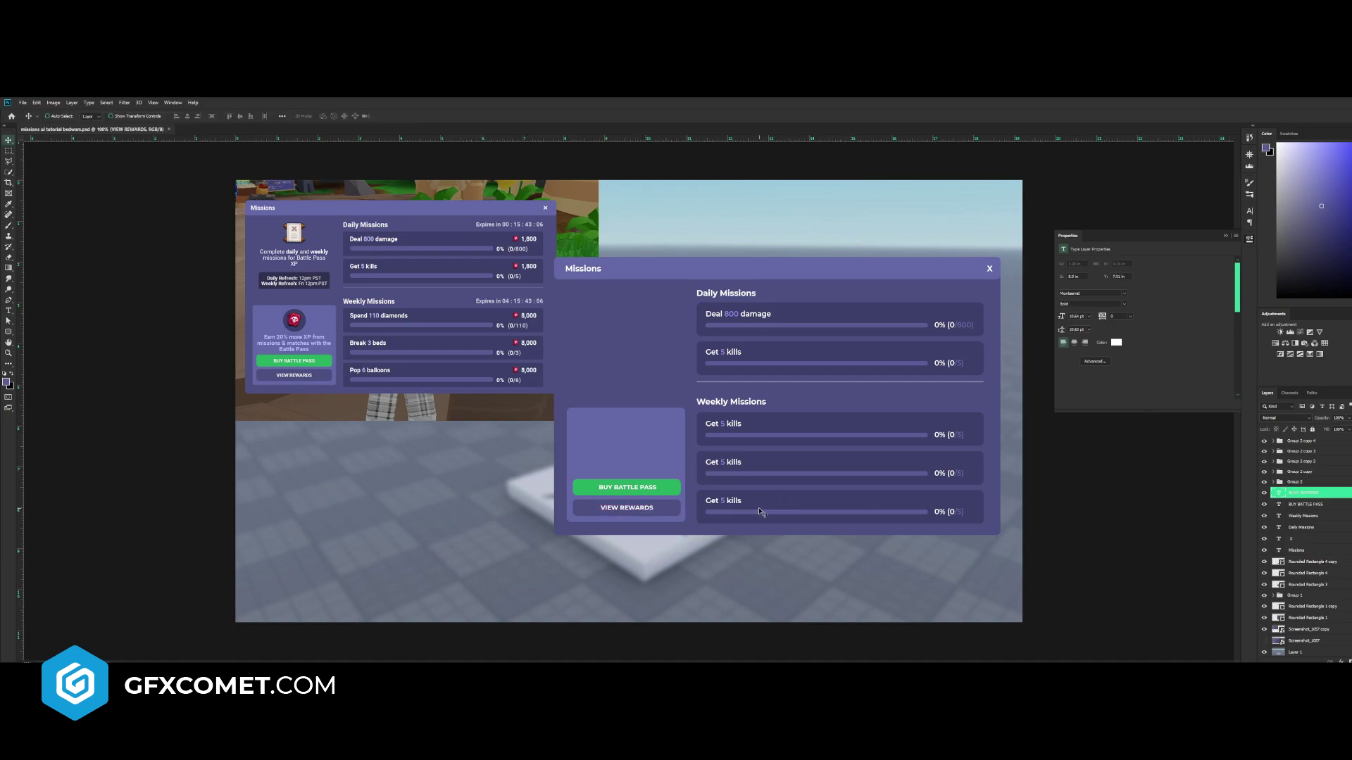
- Copy the label above the Battle Pass box as centred text reading "Complete daily and weekly missions for Battle Pass XP" on three lines
{"action": "left_click_drag", "start_coordinate": [730, 508], "coordinate": [682, 328], "text": "alt+shift"}
{"action": "key", "text": "t"}
{"action": "triple_click", "coordinate": [637, 326]}
{"action": "left_click", "coordinate": [301, 116]}
{"action": "type", "text": "Complete daily and weekly"}
{"action": "key", "text": "Return"}
{"action": "type", "text": "missi"}
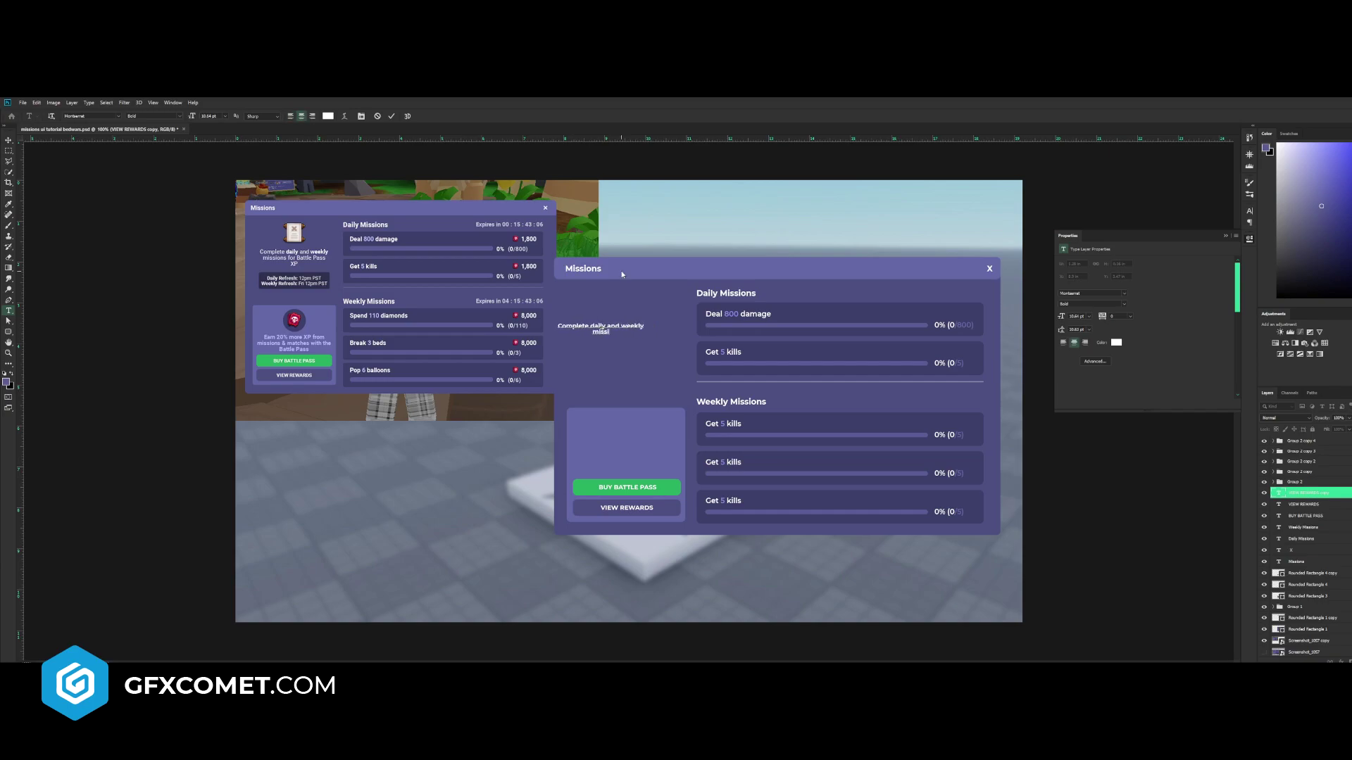
{"action": "type", "text": "ons for Battle Pass"}
{"action": "key", "text": "Return"}
{"action": "type", "text": "XP"}
{"action": "left_click", "coordinate": [9, 140]}
{"action": "left_click_drag", "start_coordinate": [652, 331], "coordinate": [679, 334]}
- Hide the scaled-down copy of the reference screenshot
{"action": "scroll", "coordinate": [1295, 563], "scroll_direction": "down", "scroll_amount": 2}
{"action": "left_click", "coordinate": [1264, 640]}
{"action": "left_click", "coordinate": [1264, 640]}
{"action": "left_click", "coordinate": [1264, 617]}
- Select all layers of the new Missions panel, move them to the middle of the canvas and group them
{"action": "scroll", "coordinate": [1296, 528], "scroll_direction": "up", "scroll_amount": 2}
{"action": "left_click", "coordinate": [1306, 440]}
{"action": "scroll", "coordinate": [1306, 578], "scroll_direction": "down", "scroll_amount": 2}
{"action": "left_click", "coordinate": [1307, 604], "text": "shift"}
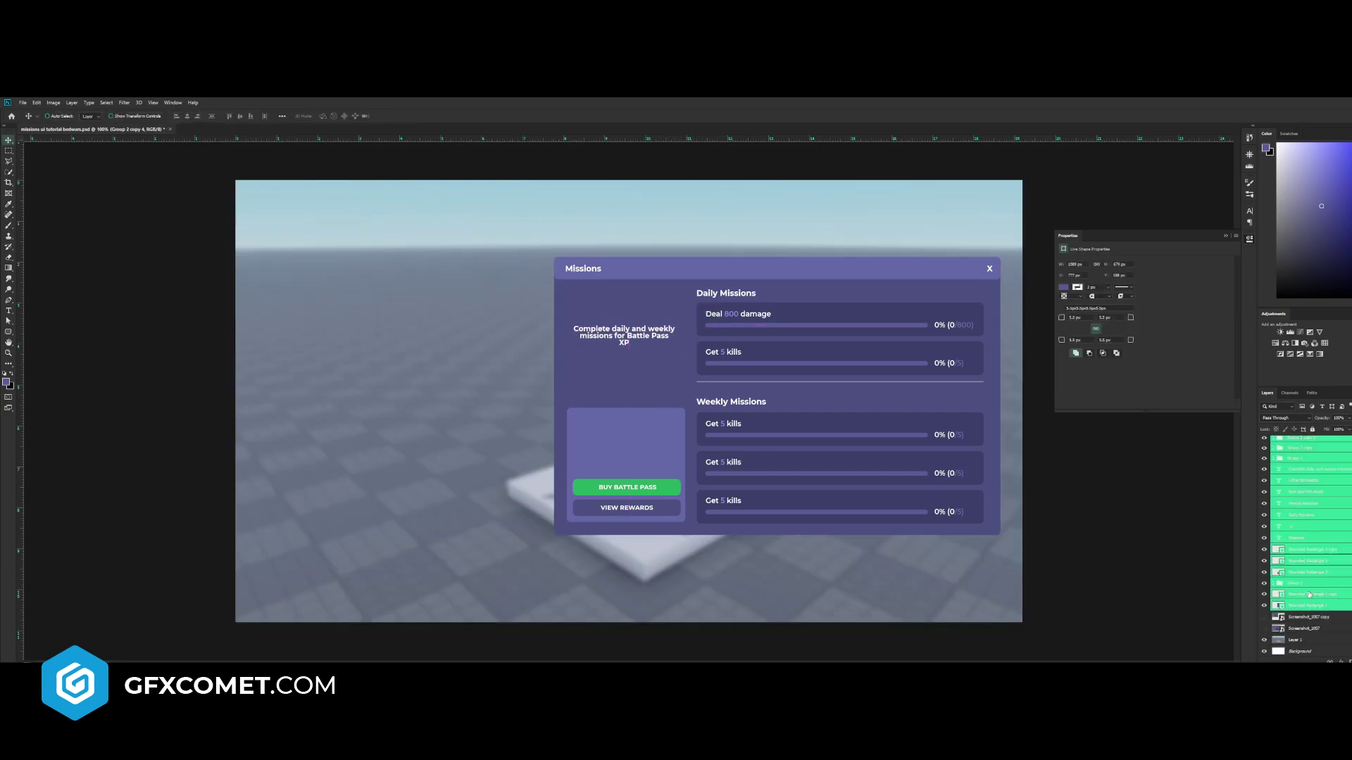
{"action": "left_click_drag", "start_coordinate": [906, 471], "coordinate": [783, 473]}
{"action": "key", "text": "ctrl+g"}
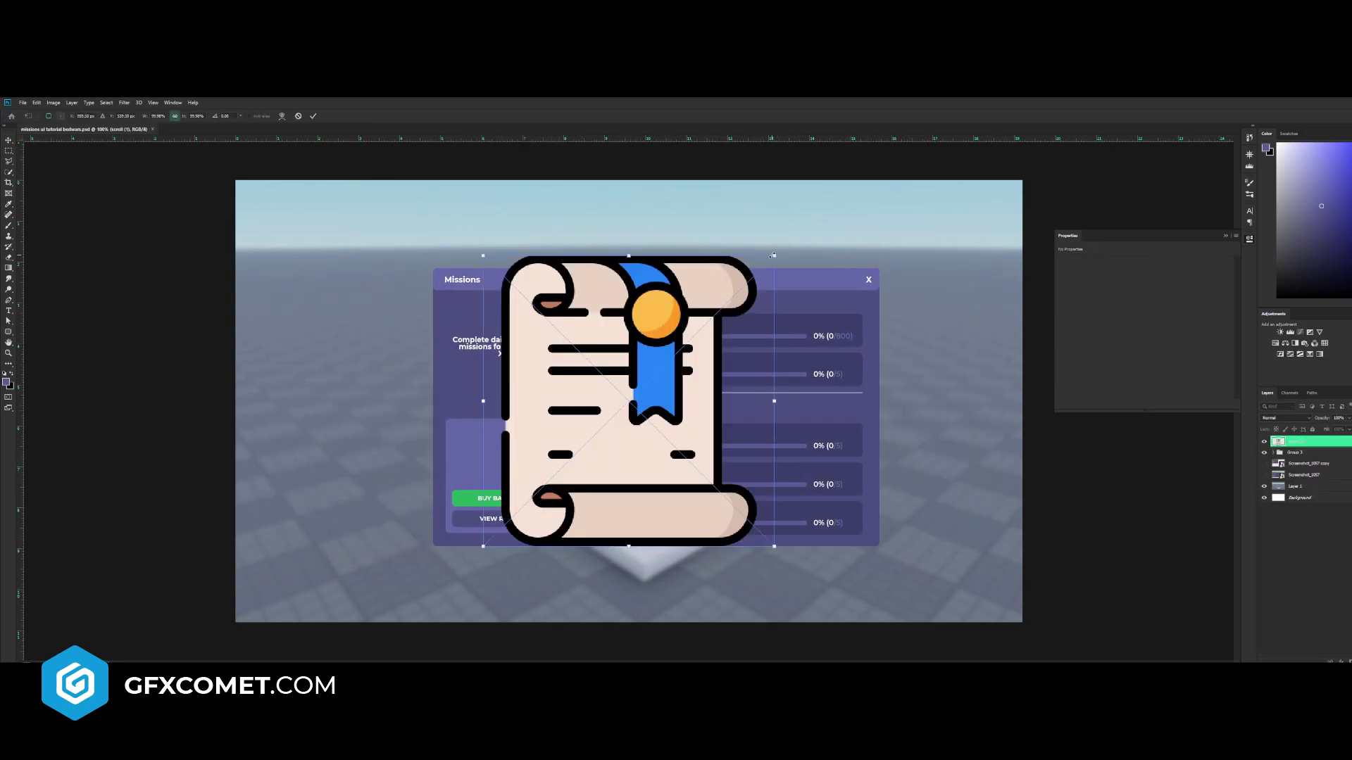
- Scale the scroll image down to icon size and place it in the panel's upper-left area below the title
{"action": "left_click_drag", "start_coordinate": [773, 255], "coordinate": [656, 373]}
{"action": "key", "text": "Return"}
{"action": "left_click_drag", "start_coordinate": [648, 429], "coordinate": [525, 359]}
- Check the icon against the reference screenshot, hide the reference again and move the description text directly below the scroll icon
{"action": "left_click", "coordinate": [1264, 464]}
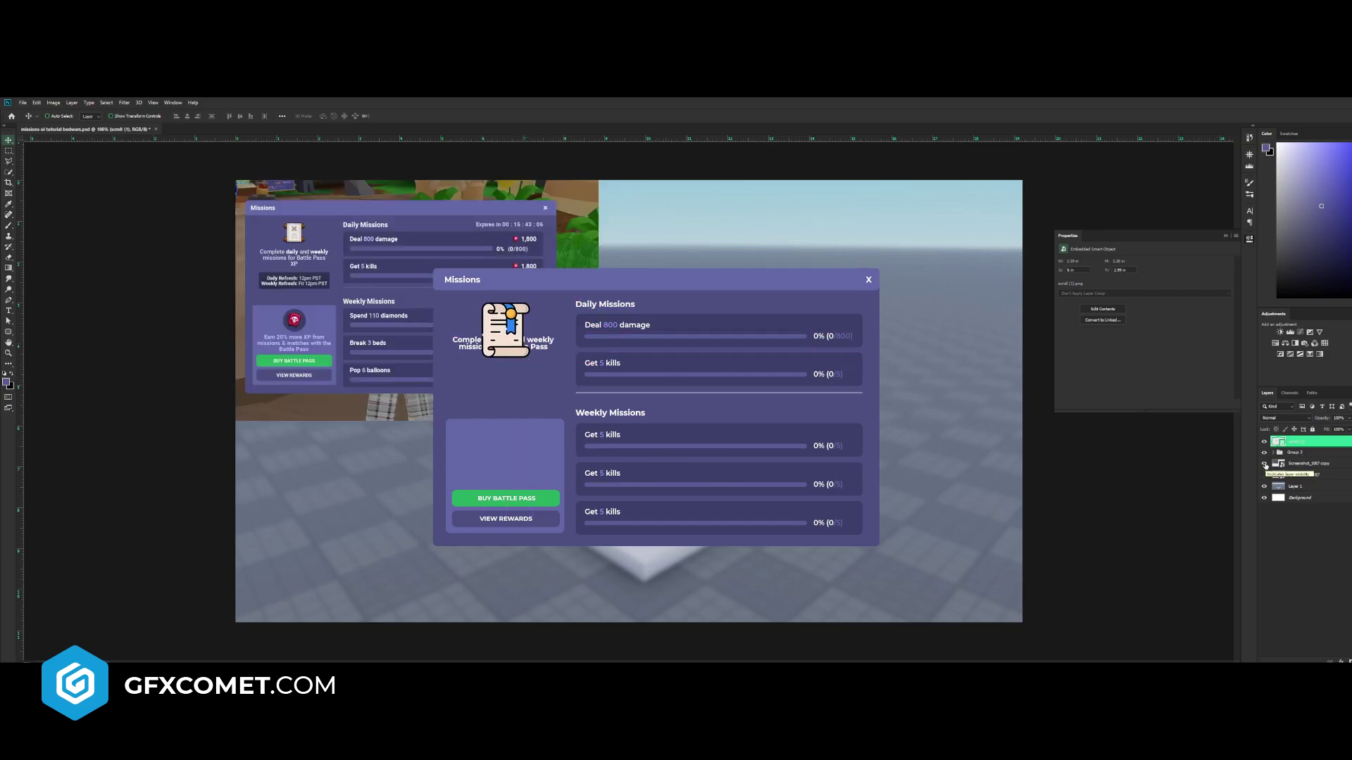
{"action": "left_click", "coordinate": [1265, 464]}
{"action": "left_click_drag", "start_coordinate": [480, 341], "coordinate": [481, 376]}
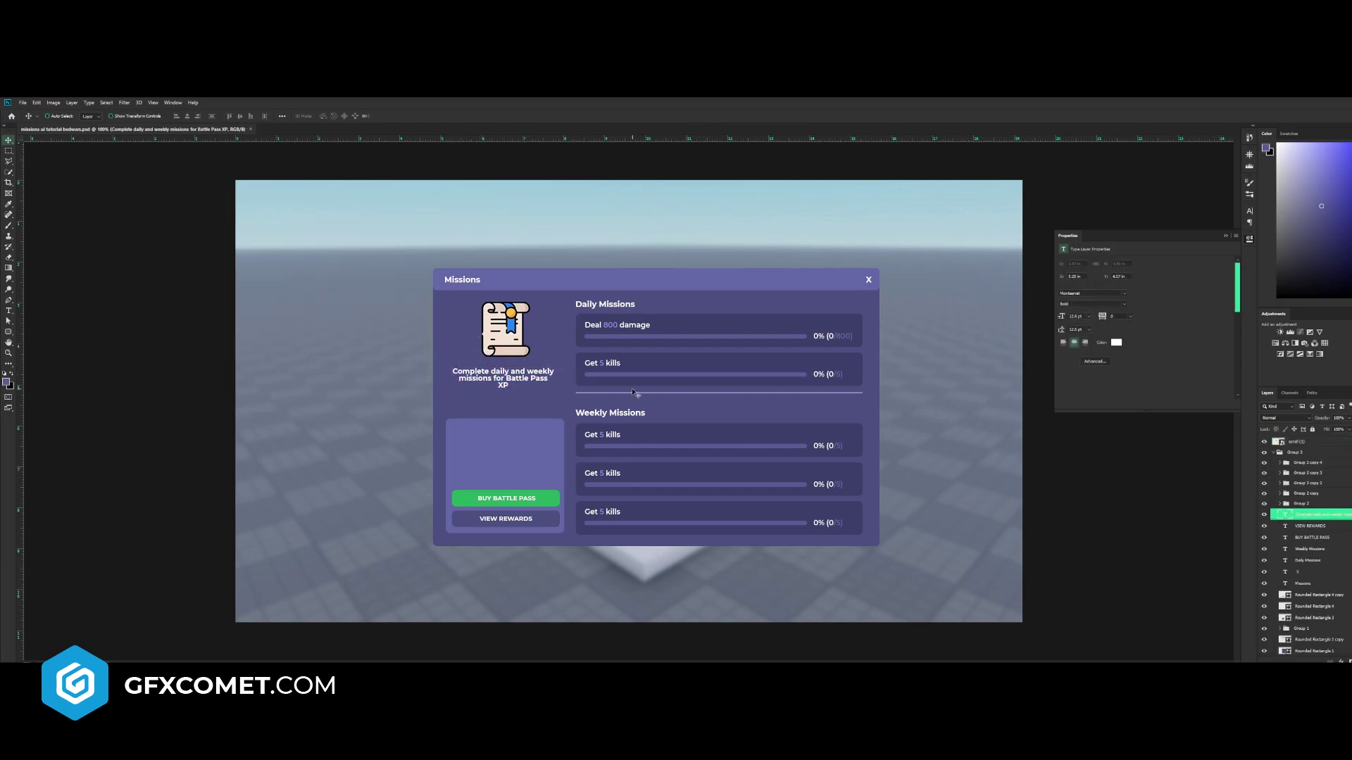
- Duplicate the Deal 800 damage progress bar and fill the copy with light blue
{"action": "left_click", "coordinate": [621, 341], "text": "ctrl"}
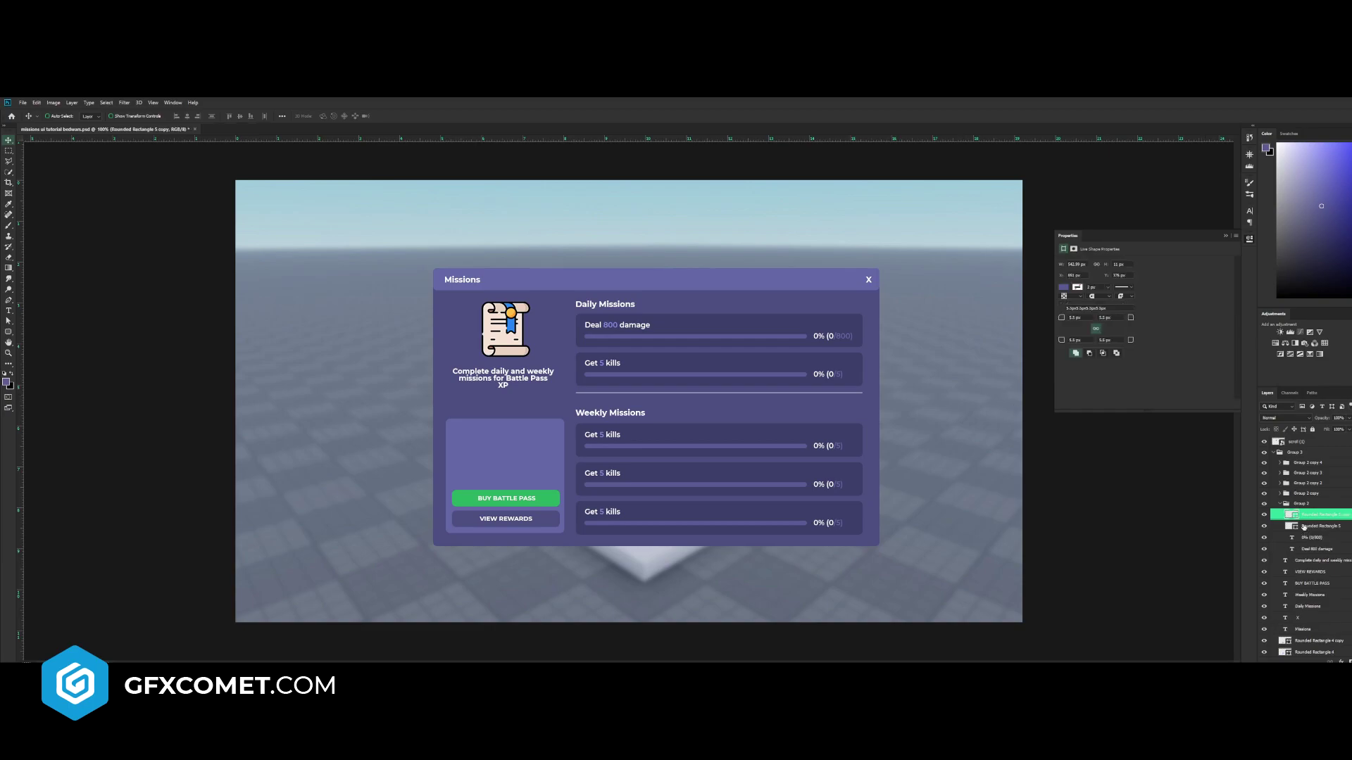
{"action": "double_click", "coordinate": [1289, 514]}
{"action": "left_click_drag", "start_coordinate": [846, 466], "coordinate": [843, 438]}
{"action": "left_click_drag", "start_coordinate": [894, 505], "coordinate": [895, 493]}
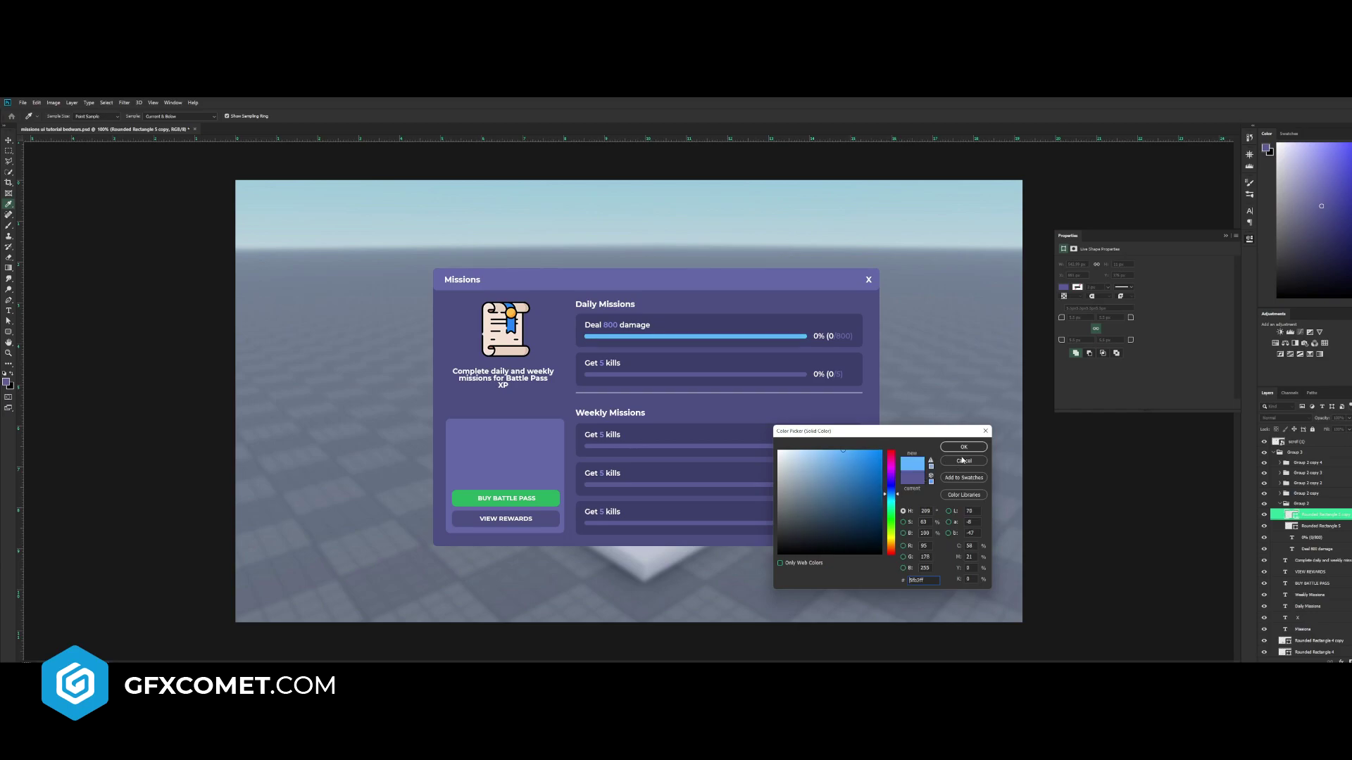
{"action": "left_click", "coordinate": [963, 446]}
- Shorten the blue bar from its right end to about two-thirds of the purple track and save the file
{"action": "key", "text": "ctrl+t"}
{"action": "left_click_drag", "start_coordinate": [807, 336], "coordinate": [729, 336]}
{"action": "key", "text": "Return"}
{"action": "key", "text": "ctrl+s"}
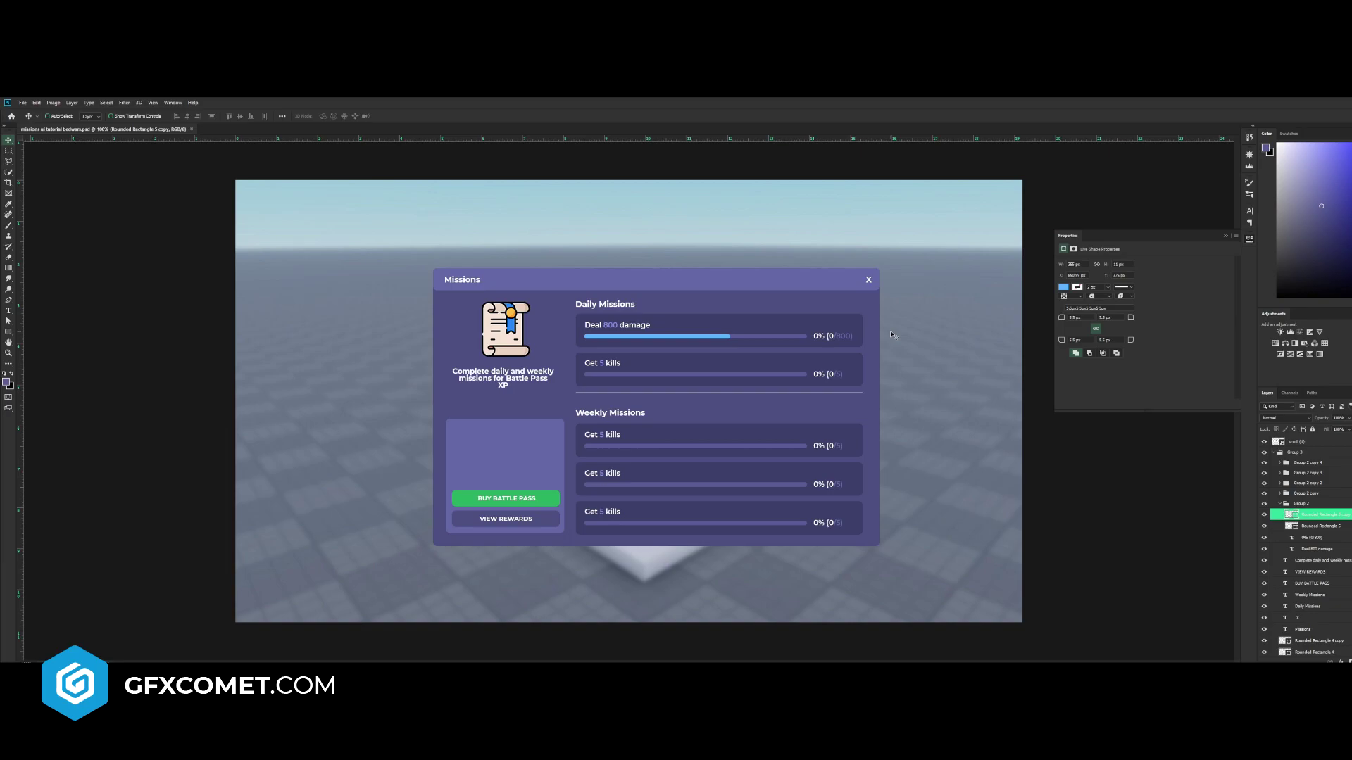